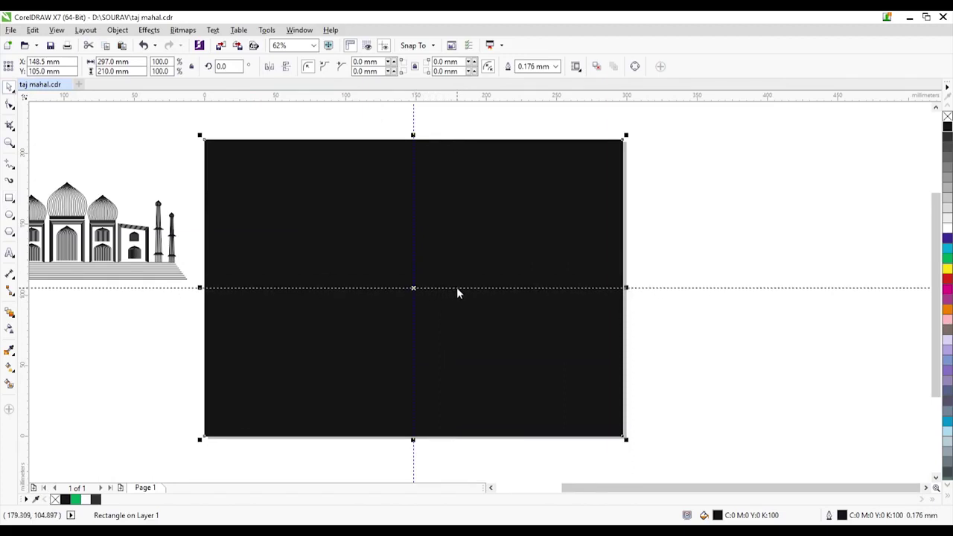
# - Duplicate the black background rectangle, shrink the copy to the lower 94.737 mm of the page and fill it green
pyautogui.press('Escape')
pyautogui.click(426, 245)
pyautogui.moveTo(413, 135); pyautogui.dragTo(429, 303)
pyautogui.rightClick(429, 303)
pyautogui.click(947, 249)
pyautogui.click(947, 258)
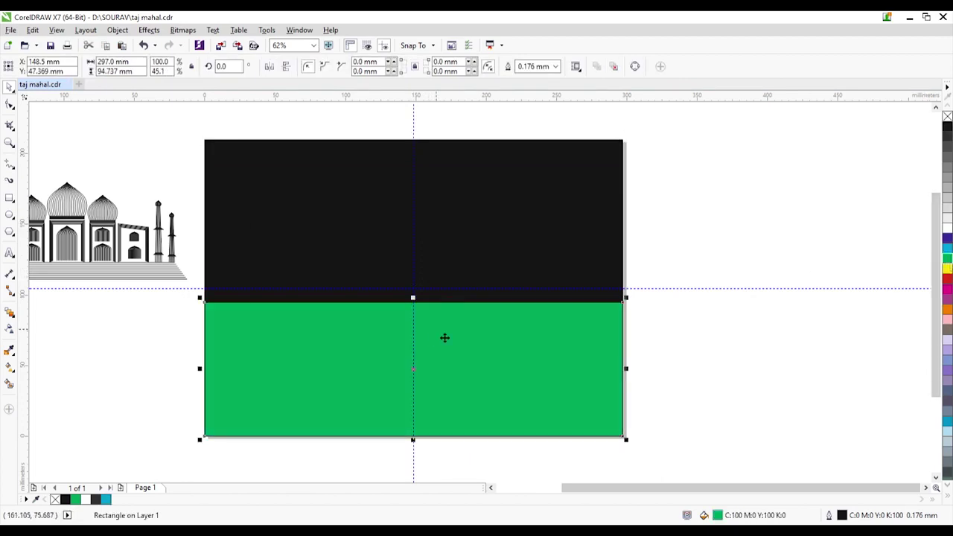
# - Place the Taj Mahal artwork in white, centred on the page, with its base resting on the green rectangle
pyautogui.moveTo(111, 270); pyautogui.dragTo(441, 294)
pyautogui.click(693, 286)
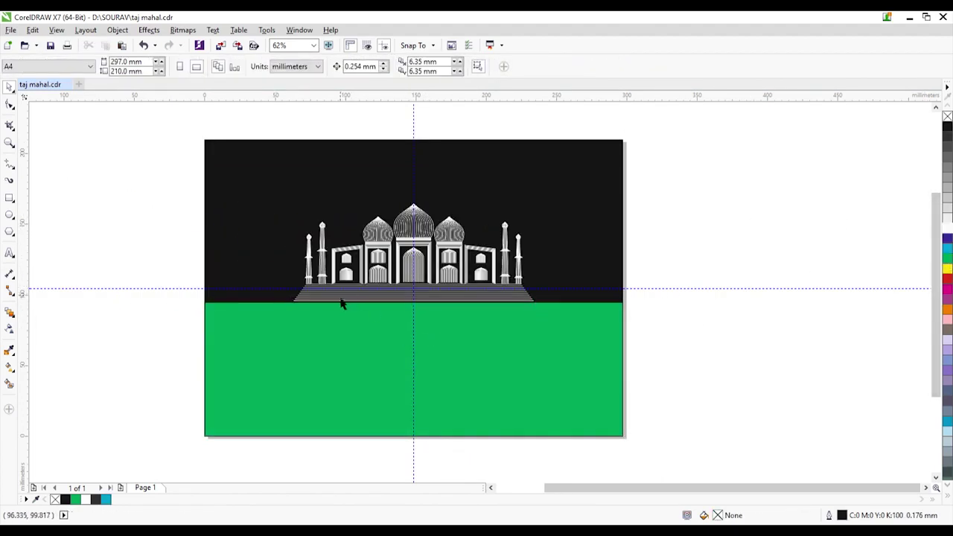
pyautogui.scroll(3, 406, 214)
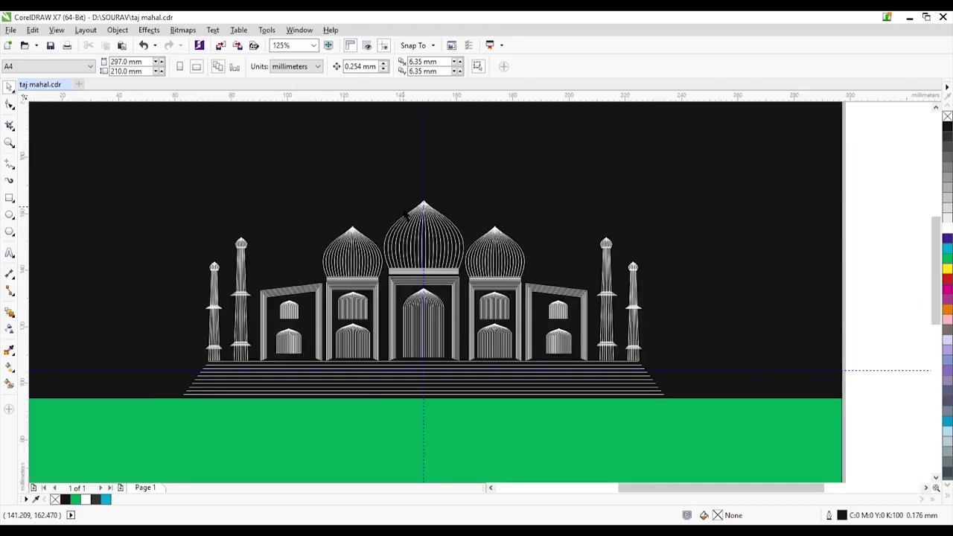
pyautogui.scroll(-2, 357, 244)
pyautogui.scroll(1, 460, 253)
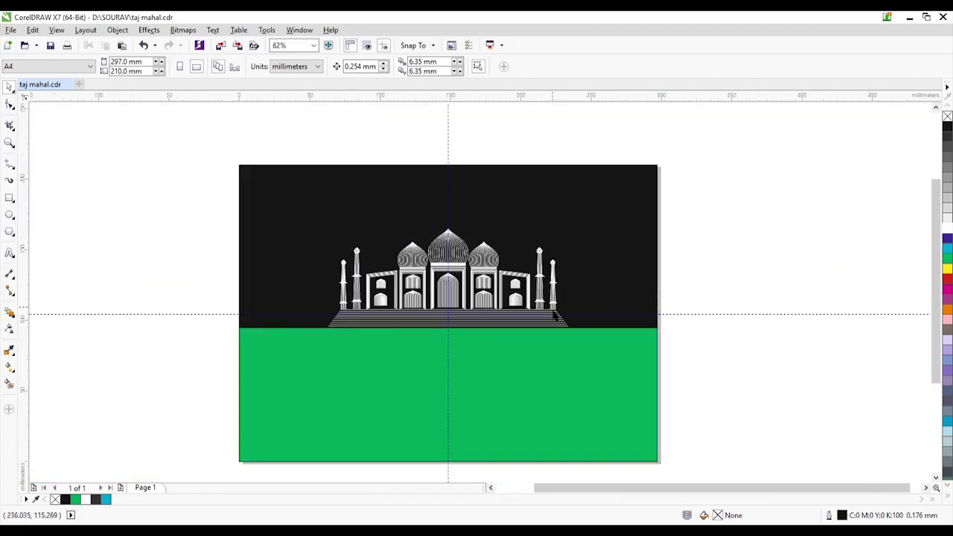
pyautogui.click(344, 358)
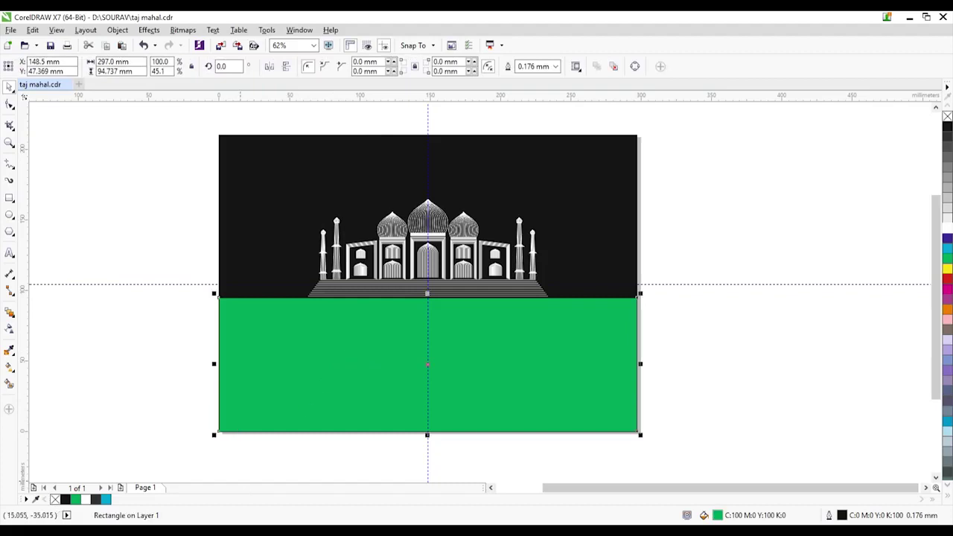
pyautogui.click(10, 164)
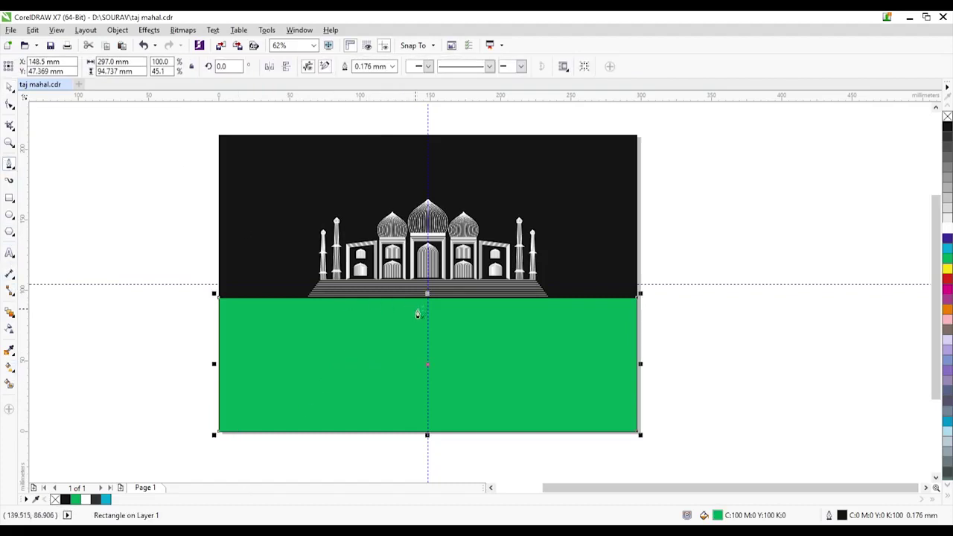
pyautogui.press('space')
# - Enlarge the Taj Mahal group to about 196 mm wide and 85 mm high, keeping it centred with its base on the green area
pyautogui.click(392, 286)
pyautogui.moveTo(553, 246); pyautogui.dragTo(569, 249)
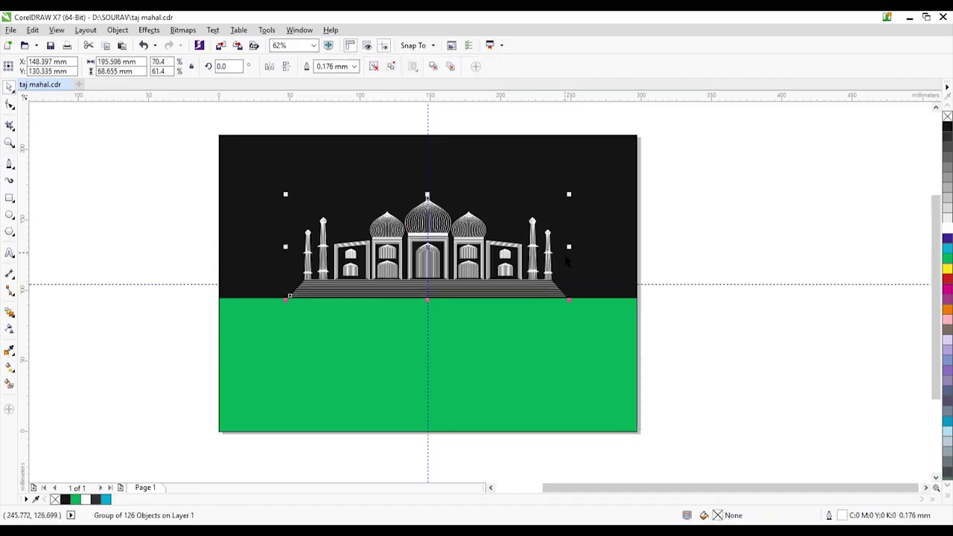
pyautogui.moveTo(427, 195); pyautogui.dragTo(429, 181)
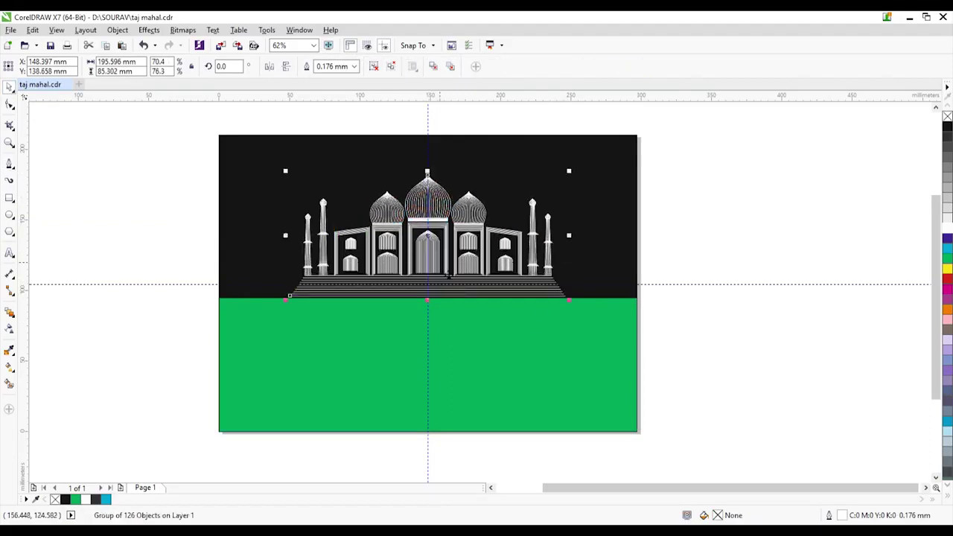
pyautogui.scroll(2, 435, 331)
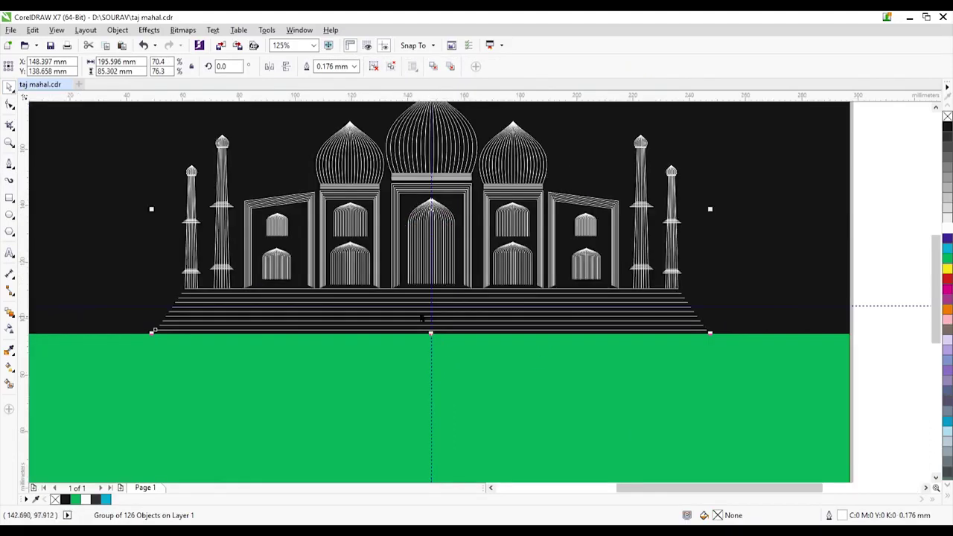
# - Add two vertical guidelines flanking the central building, at about 130 mm and 166.7 mm
pyautogui.press('Escape')
pyautogui.moveTo(26, 296); pyautogui.dragTo(381, 307)
pyautogui.scroll(4, 380, 297)
pyautogui.scroll(-4, 380, 296)
pyautogui.moveTo(28, 274); pyautogui.dragTo(482, 288)
pyautogui.scroll(2, 482, 287)
pyautogui.scroll(-4, 372, 328)
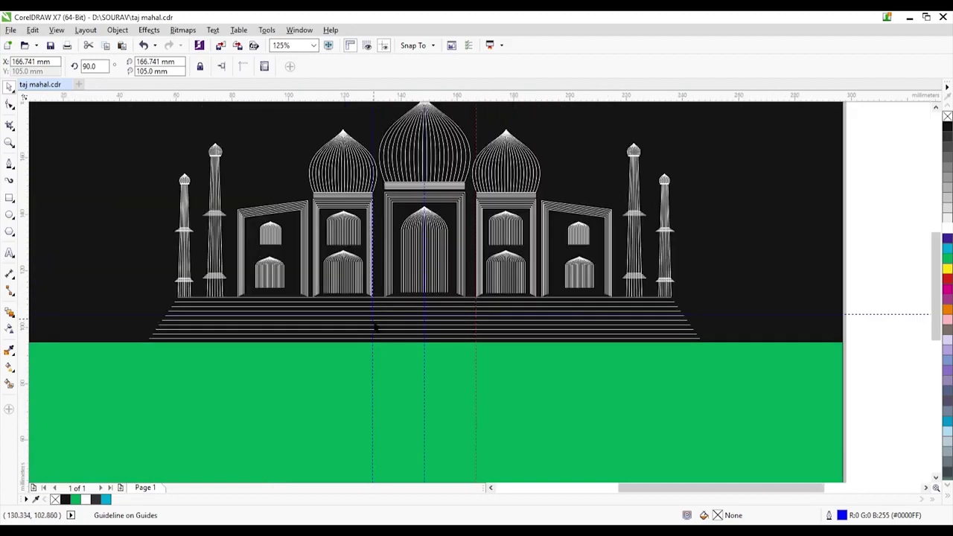
pyautogui.click(709, 311)
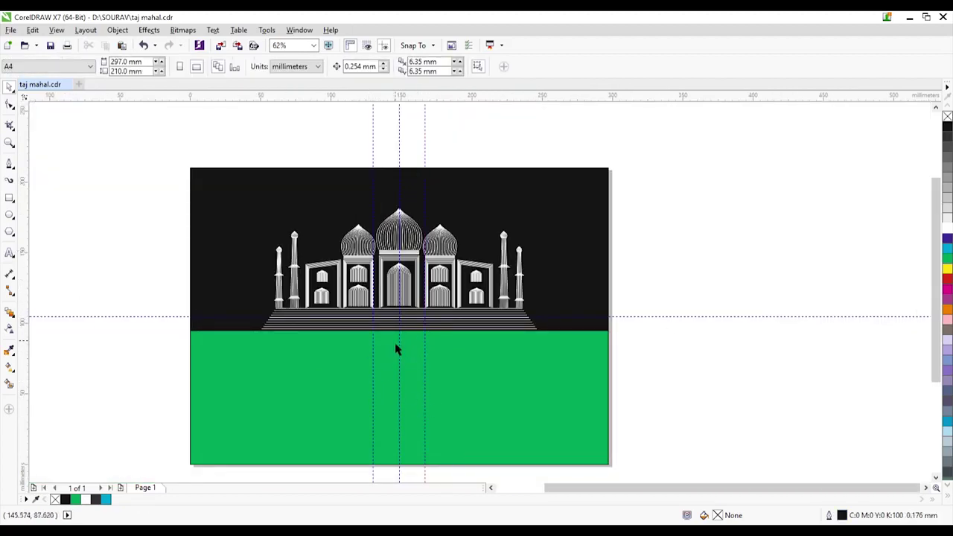
# - Add two more vertical guidelines at the outer edges of the side-dome blocks, at about 107 mm and 189.6 mm
pyautogui.scroll(2, 400, 305)
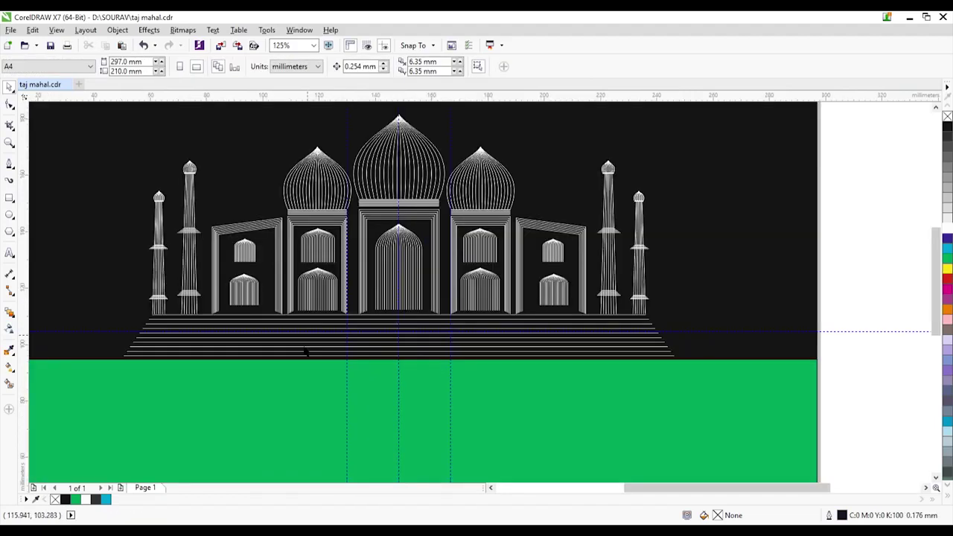
pyautogui.moveTo(29, 328); pyautogui.dragTo(283, 354)
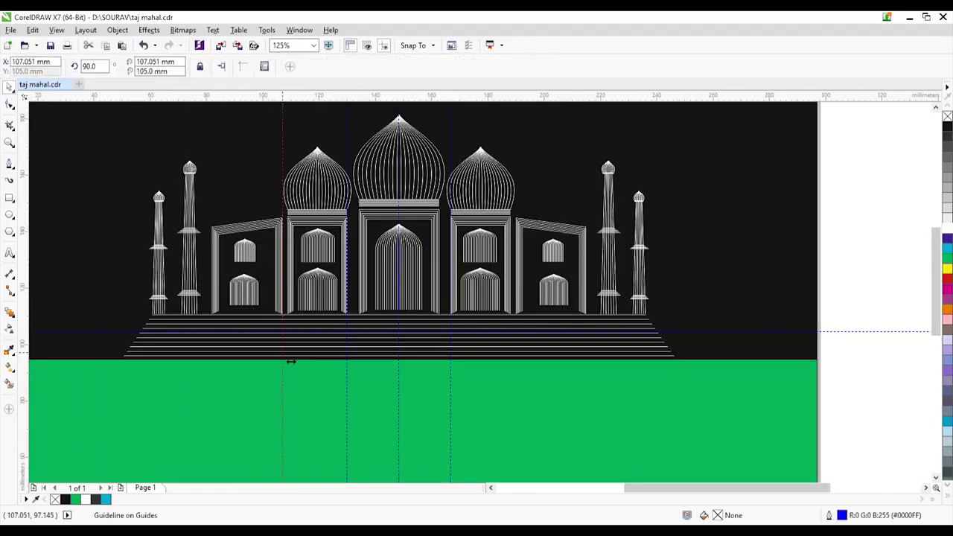
pyautogui.scroll(-2, 309, 327)
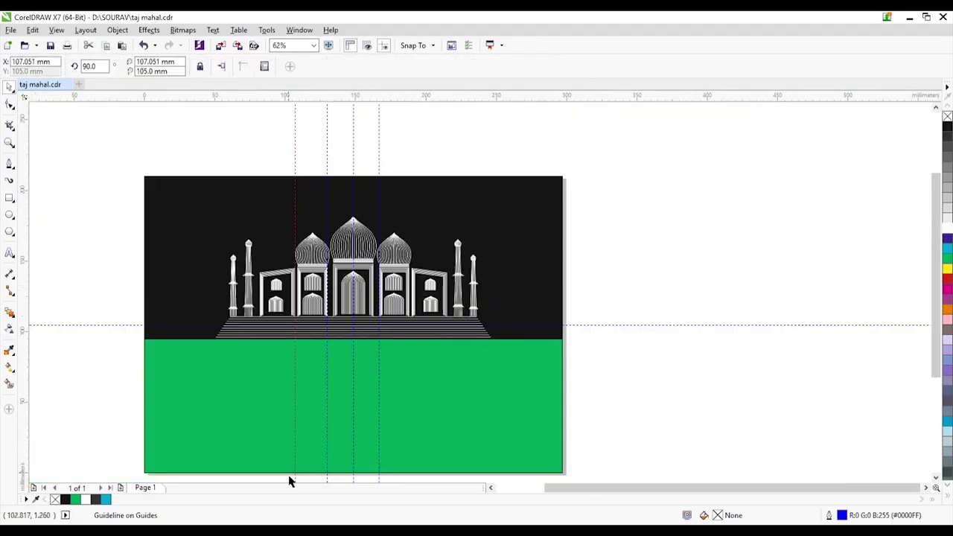
pyautogui.moveTo(284, 362); pyautogui.dragTo(411, 355)
pyautogui.scroll(4, 411, 355)
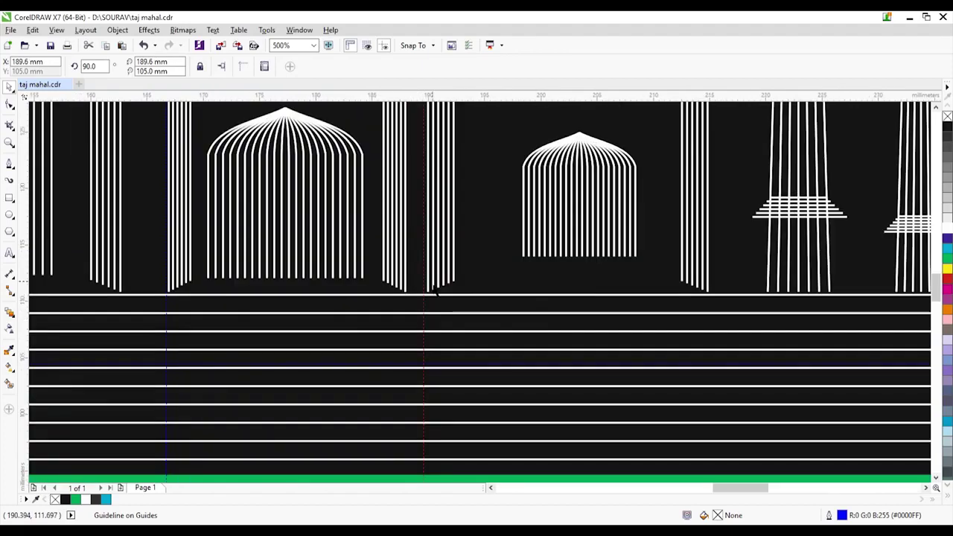
pyautogui.scroll(-4, 493, 362)
pyautogui.scroll(-1, 492, 360)
pyautogui.scroll(1, 410, 446)
pyautogui.click(667, 294)
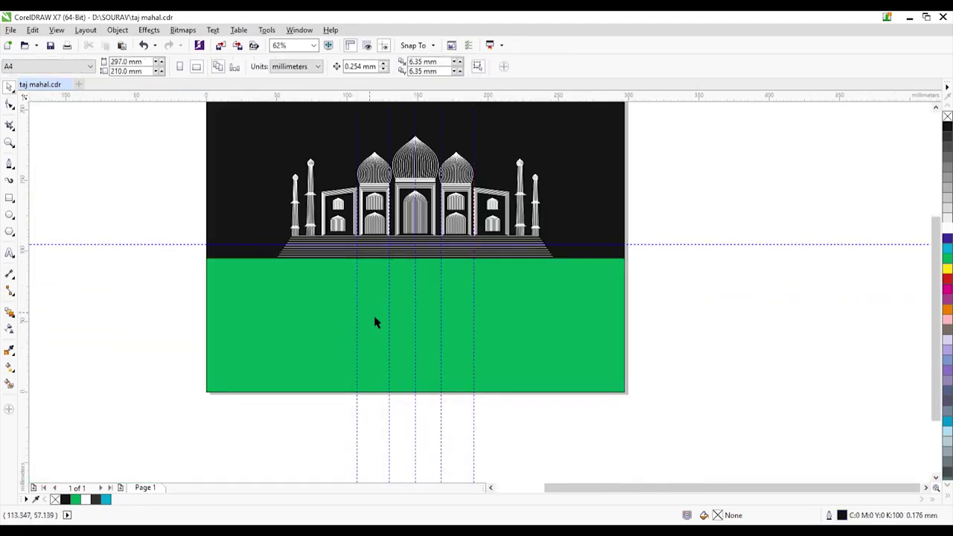
# - Draw a closed trapezoid with the Pen tool on the green area, top corners on the inner guidelines, bottom corners on the outer ones, about 83 mm wide
pyautogui.click(416, 326)
pyautogui.click(709, 296)
pyautogui.click(9, 166)
pyautogui.scroll(1, 391, 268)
pyautogui.scroll(-1, 391, 268)
pyautogui.press('z')
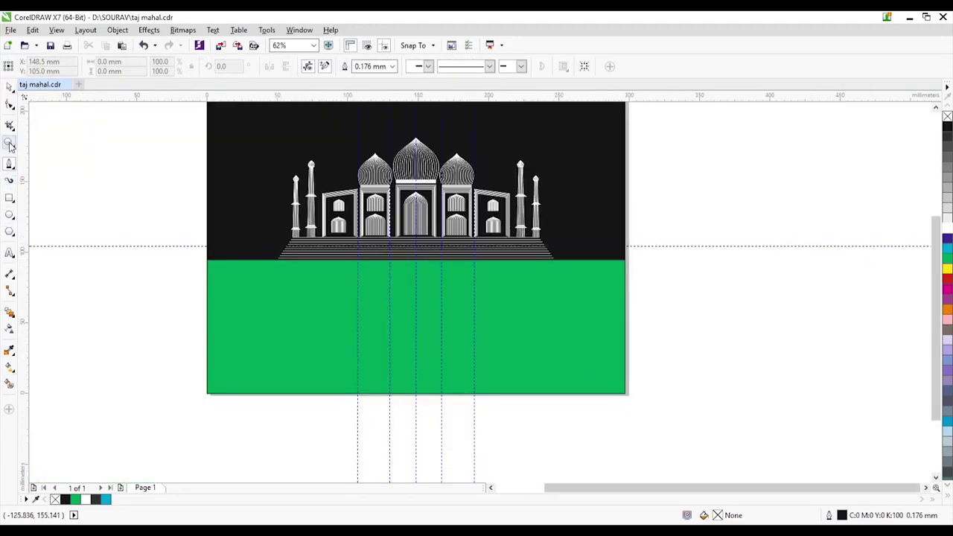
pyautogui.moveTo(356, 243); pyautogui.dragTo(502, 423)
pyautogui.rightClick(262, 308)
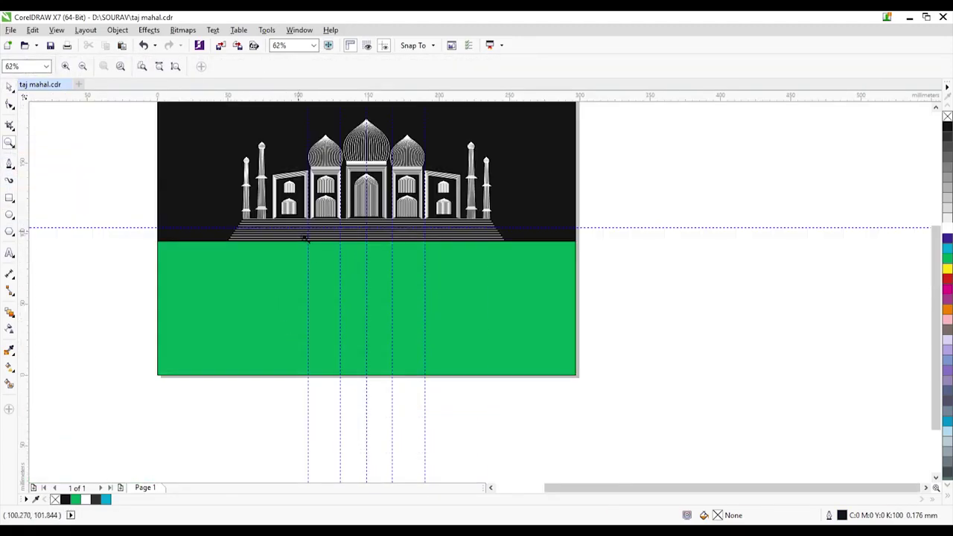
pyautogui.moveTo(295, 199); pyautogui.dragTo(484, 427)
pyautogui.click(9, 88)
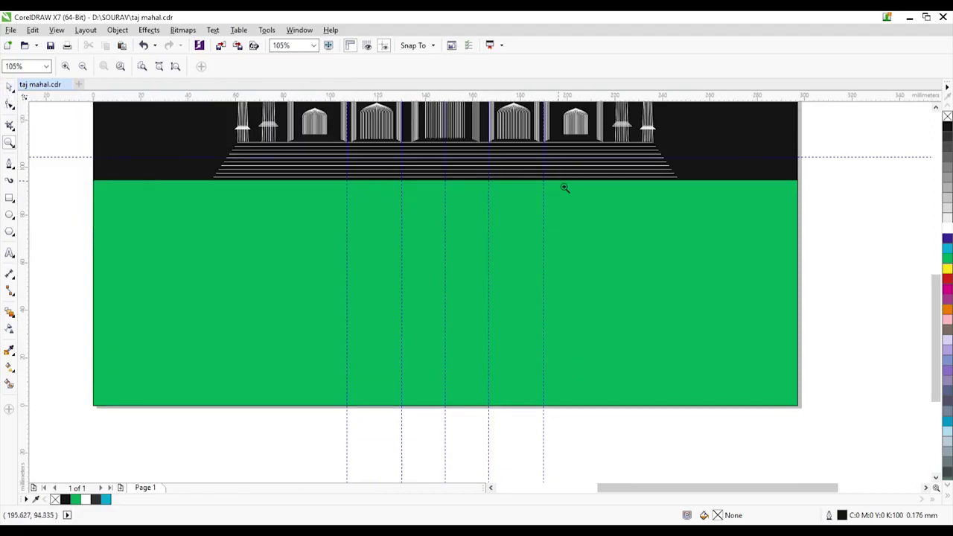
pyautogui.click(9, 164)
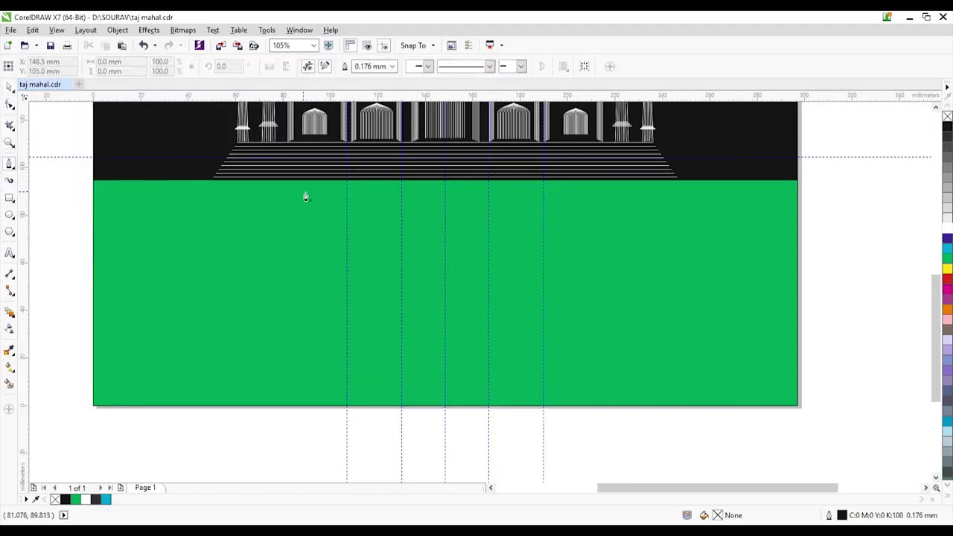
pyautogui.click(402, 182)
pyautogui.click(348, 411)
pyautogui.click(545, 408)
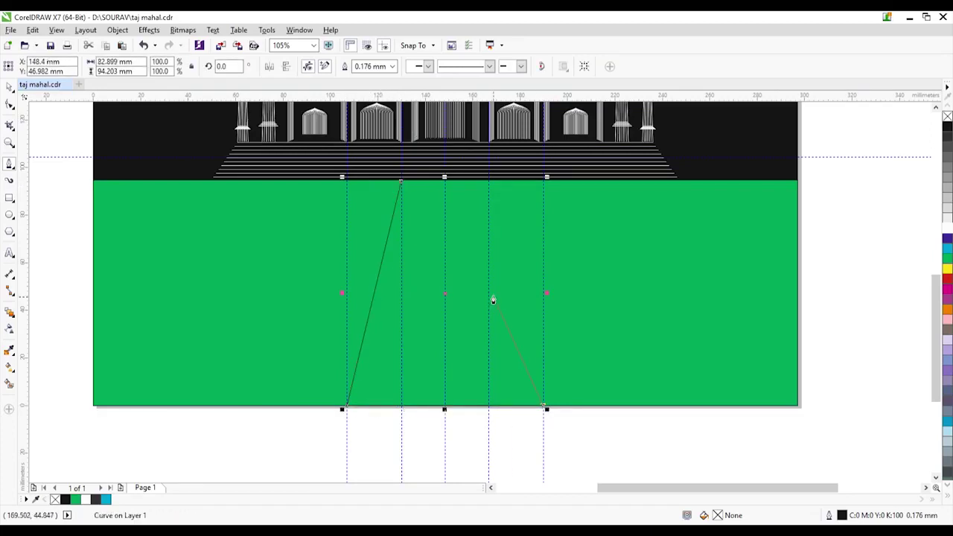
pyautogui.scroll(2, 492, 186)
pyautogui.click(490, 182)
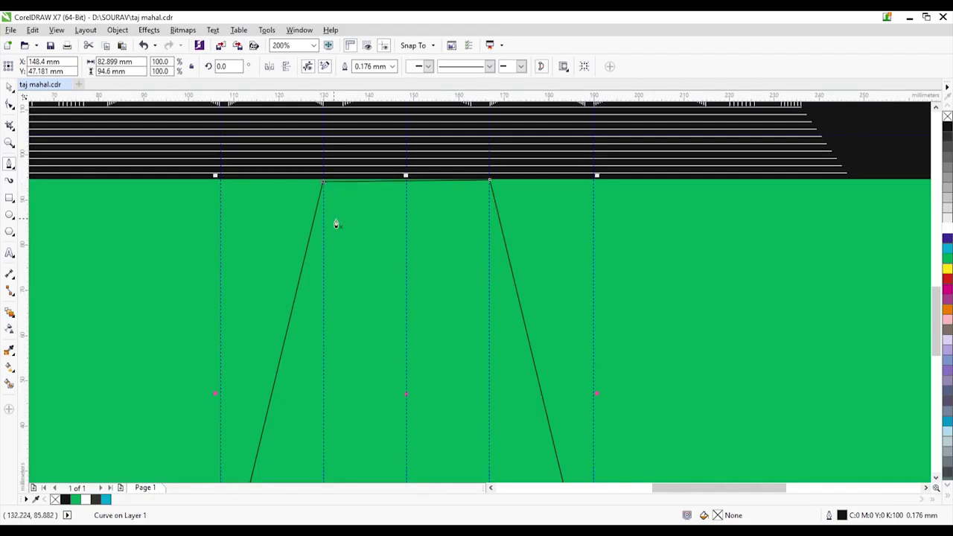
pyautogui.click(323, 184)
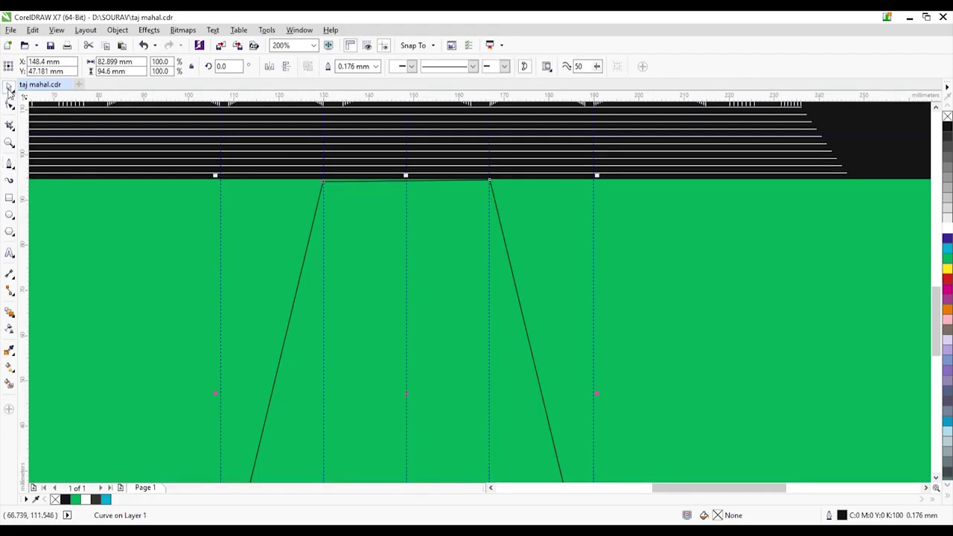
# - Raise the trapezoid's upper-left node to the green rectangle's upper edge so that the top side runs level
pyautogui.scroll(2, 322, 185)
pyautogui.scroll(-1, 305, 225)
pyautogui.scroll(1, 296, 223)
pyautogui.scroll(-1, 269, 225)
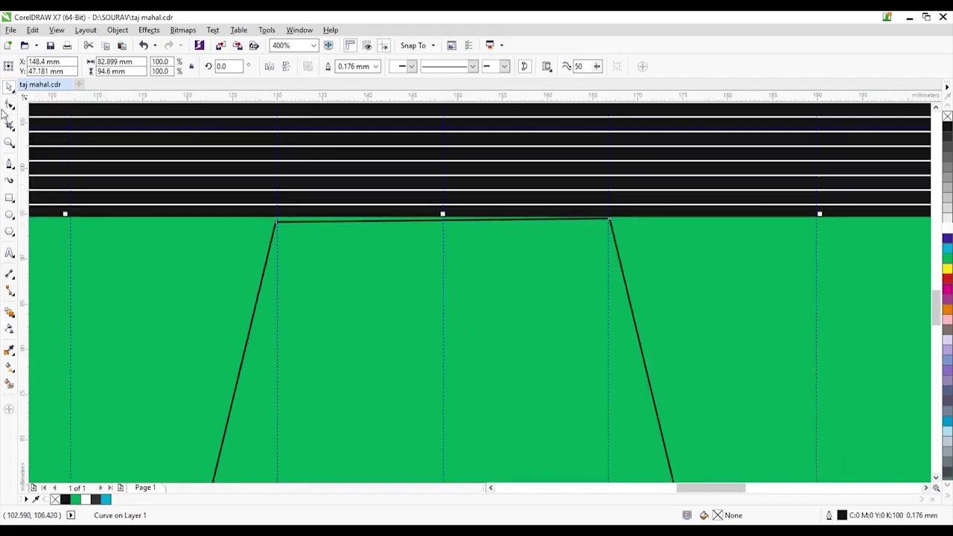
pyautogui.click(8, 105)
pyautogui.moveTo(277, 222); pyautogui.dragTo(276, 216)
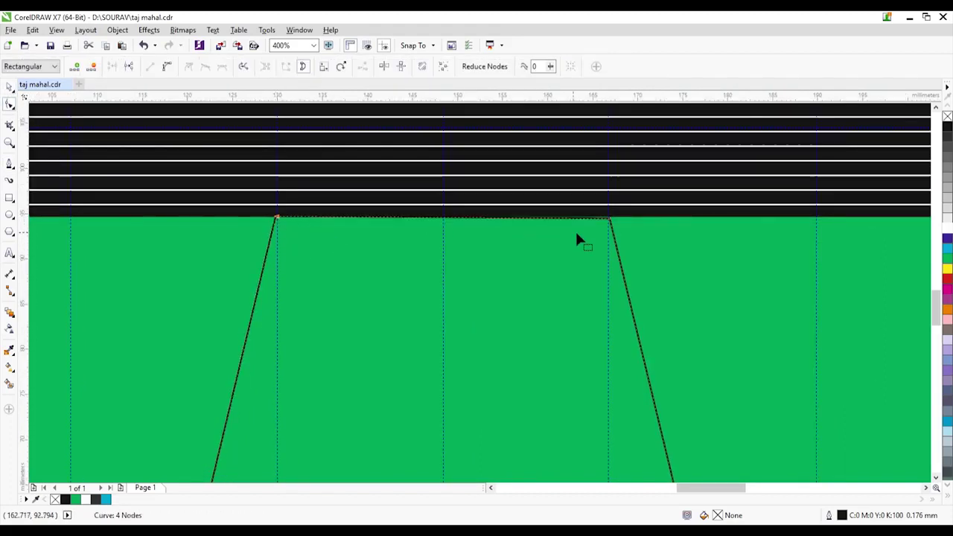
pyautogui.click(610, 218)
pyautogui.click(380, 245)
pyautogui.click(9, 87)
pyautogui.scroll(-3, 340, 286)
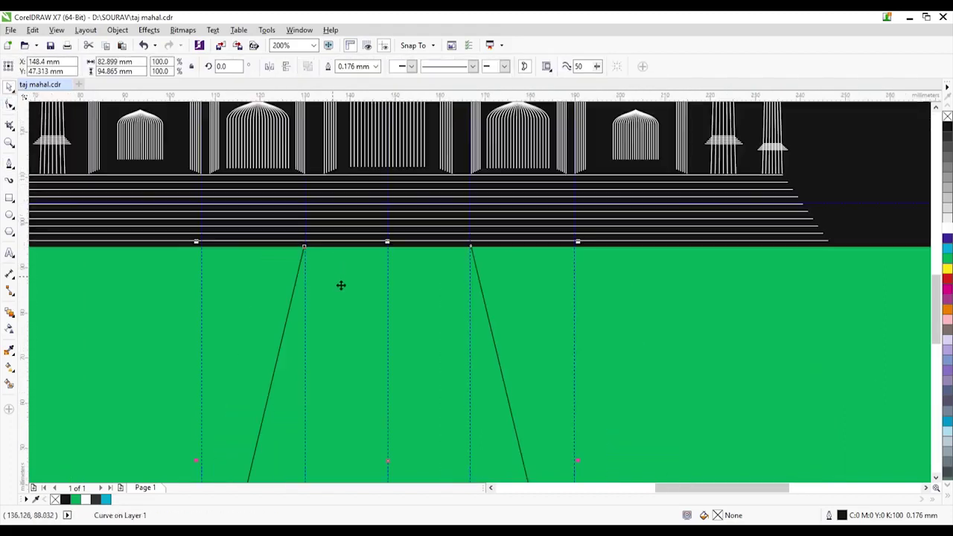
pyautogui.scroll(1, 372, 267)
pyautogui.scroll(-1, 544, 305)
pyautogui.click(701, 386)
pyautogui.press('F4')
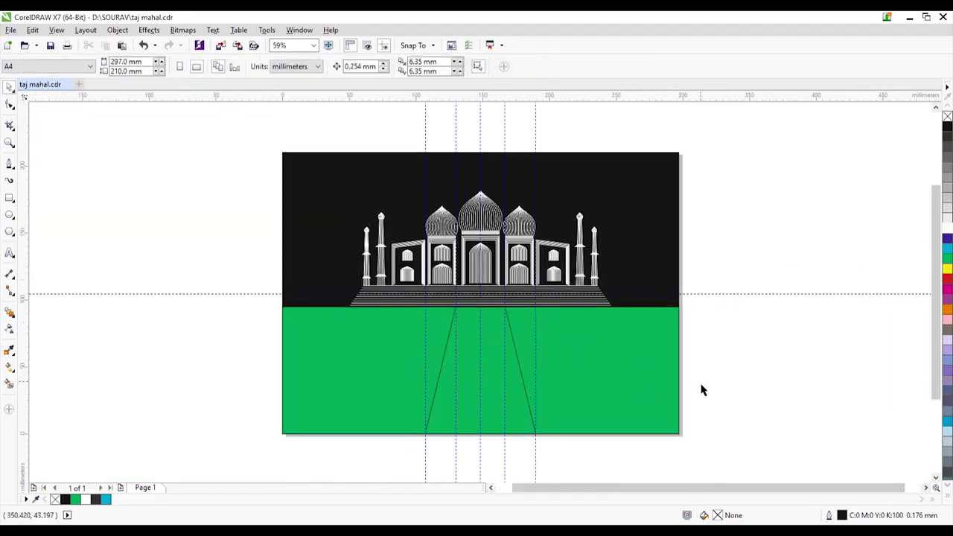
# - Delete the vertical guideline through the centre of the page
pyautogui.click(437, 375)
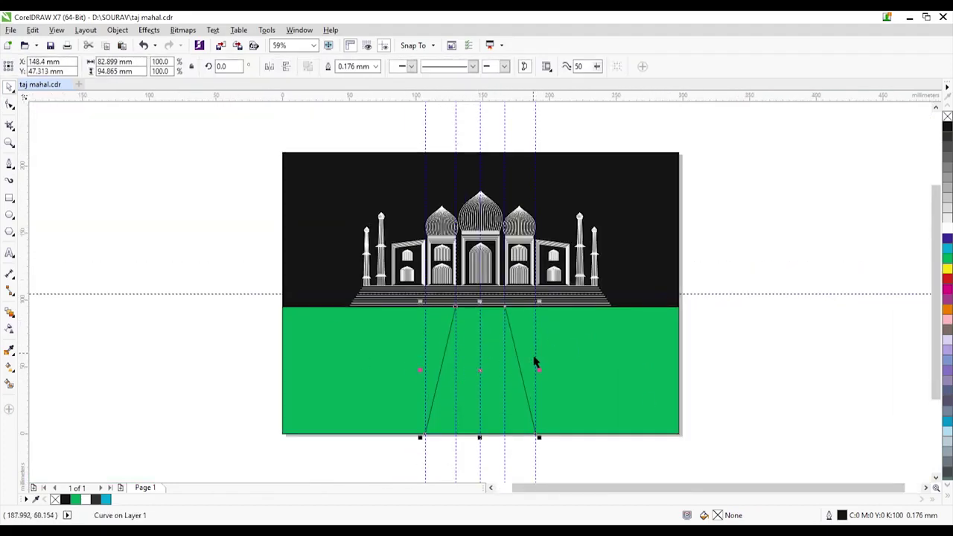
pyautogui.press('Escape')
pyautogui.click(479, 365)
pyautogui.press('Delete')
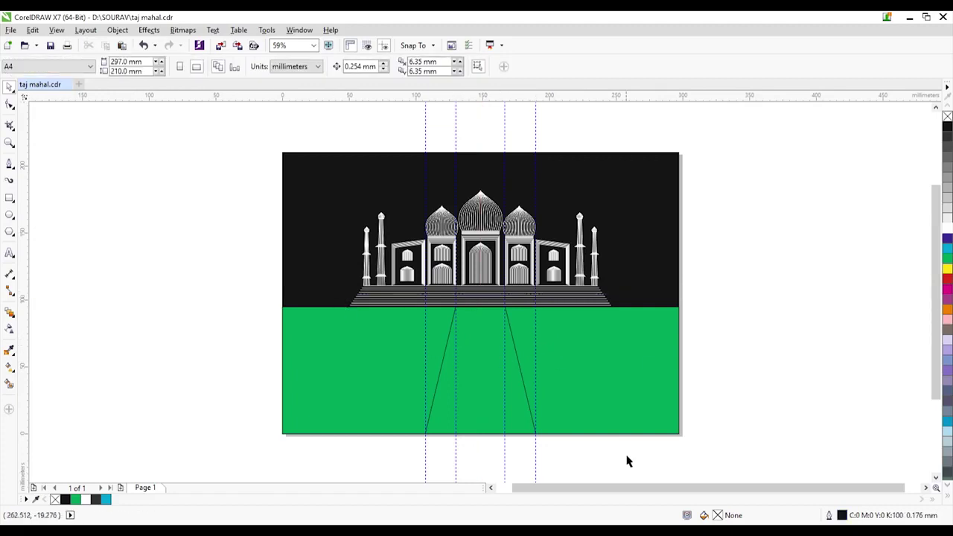
# - Smart Fill the green region left of the trapezoid with grey-blue and a 0.2 mm black outline
pyautogui.click(10, 384)
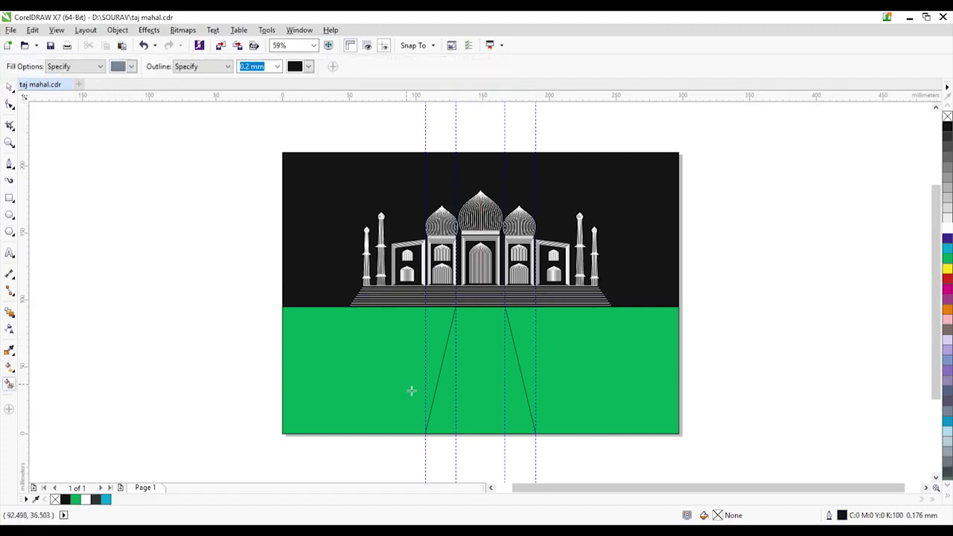
pyautogui.click(347, 373)
pyautogui.click(620, 356)
pyautogui.click(577, 390)
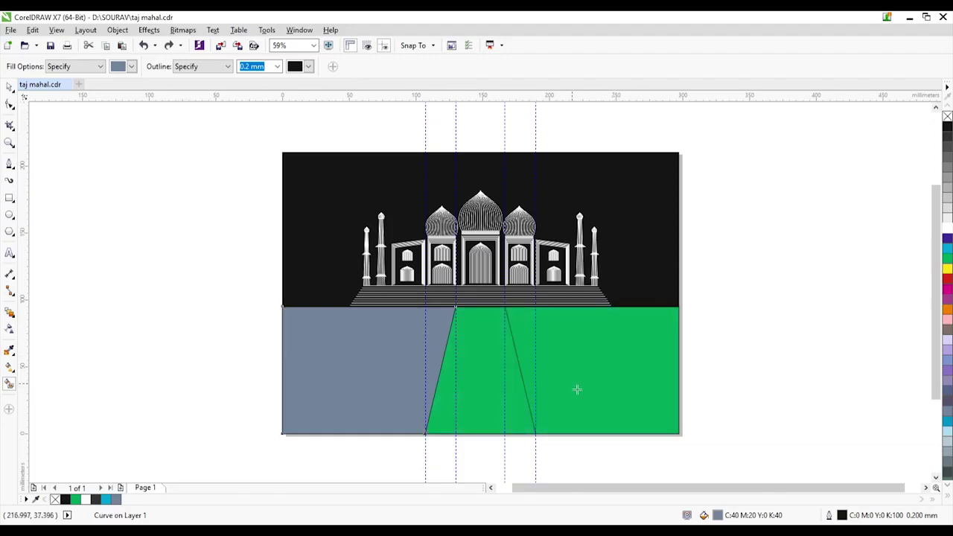
pyautogui.scroll(4, 514, 435)
pyautogui.click(9, 87)
pyautogui.click(596, 414)
pyautogui.scroll(-2, 595, 415)
pyautogui.scroll(2, 591, 291)
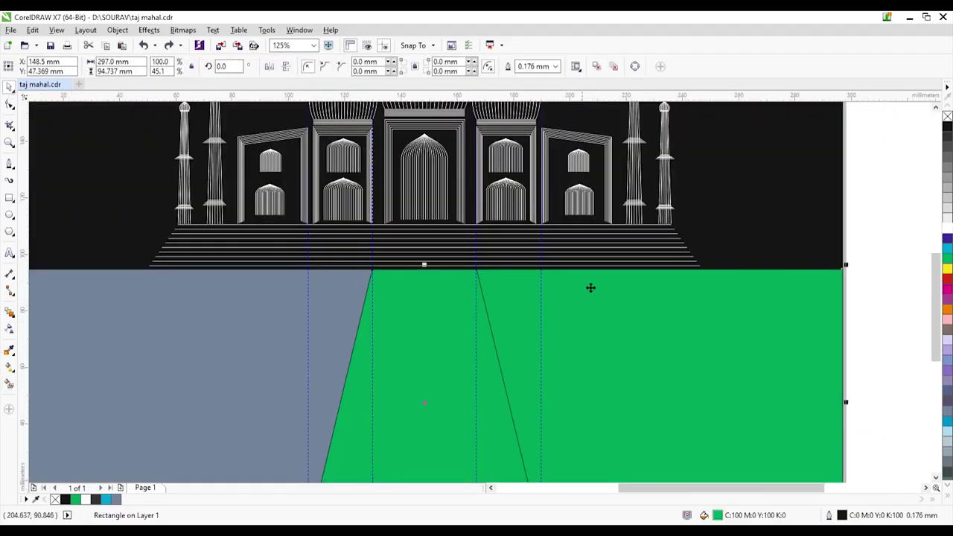
pyautogui.scroll(-2, 332, 274)
pyautogui.moveTo(503, 347); pyautogui.dragTo(645, 408)
pyautogui.hotkey('ctrl', 'z')
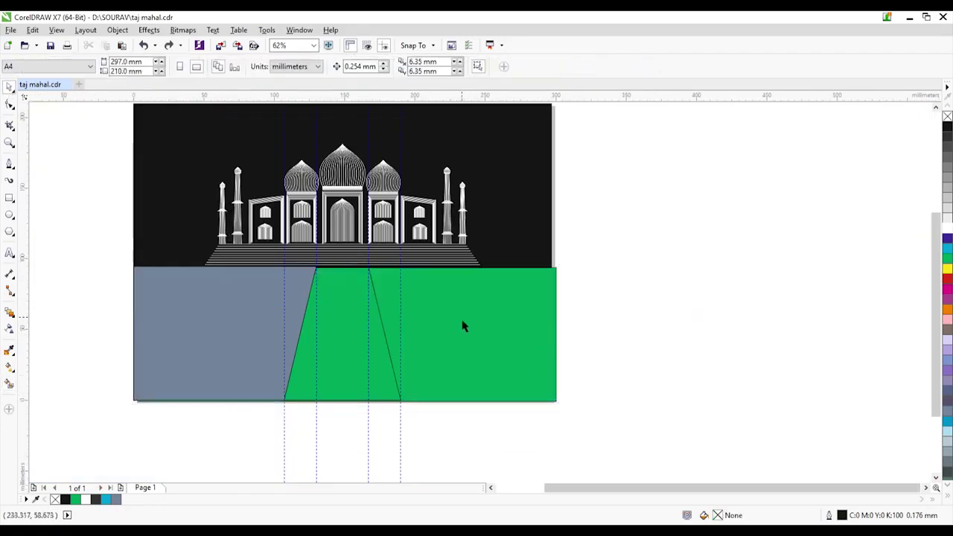
pyautogui.click(507, 334)
pyautogui.hotkey('ctrl', 'z')
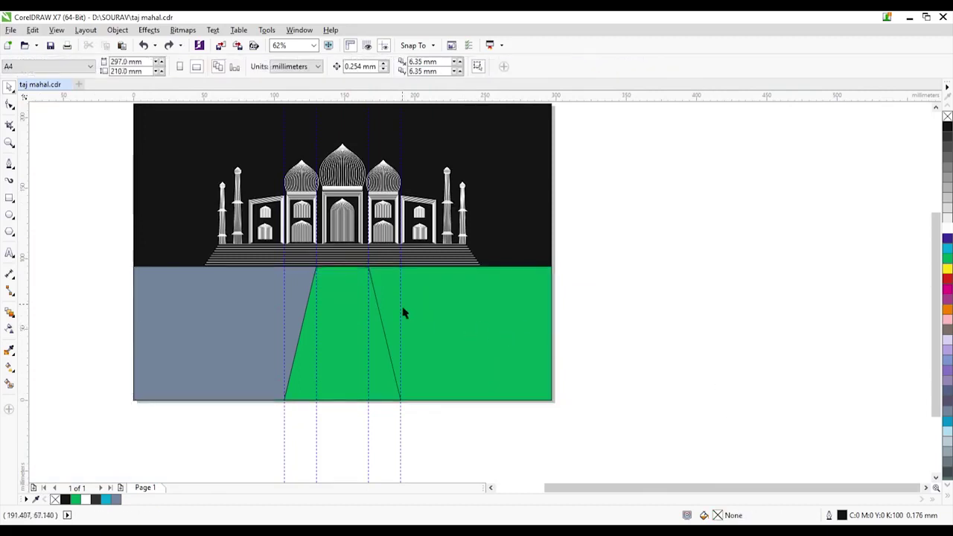
# - Fill the central trapezoid with cyan (C100 M0 Y0 K0)
pyautogui.click(379, 330)
pyautogui.click(947, 248)
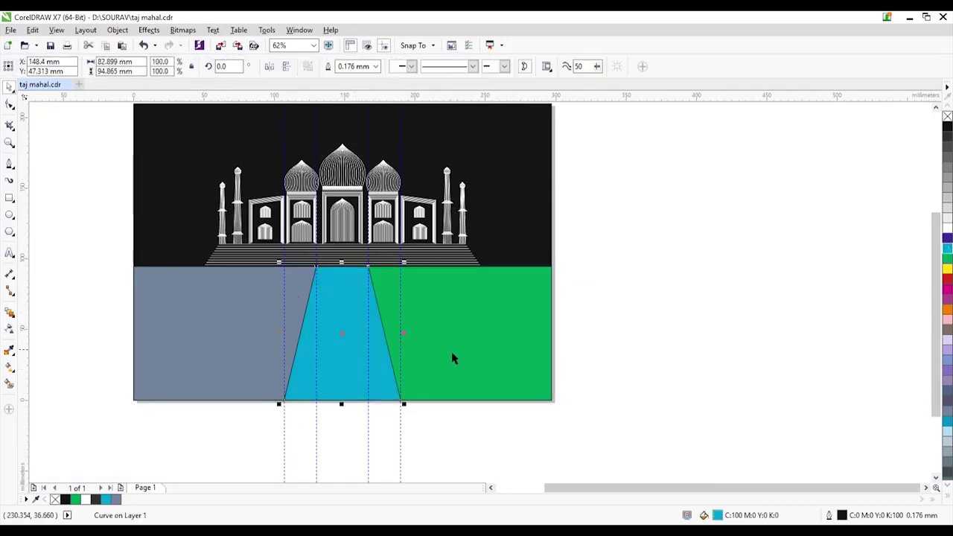
pyautogui.click(461, 349)
pyautogui.click(121, 314)
pyautogui.click(9, 384)
pyautogui.click(476, 359)
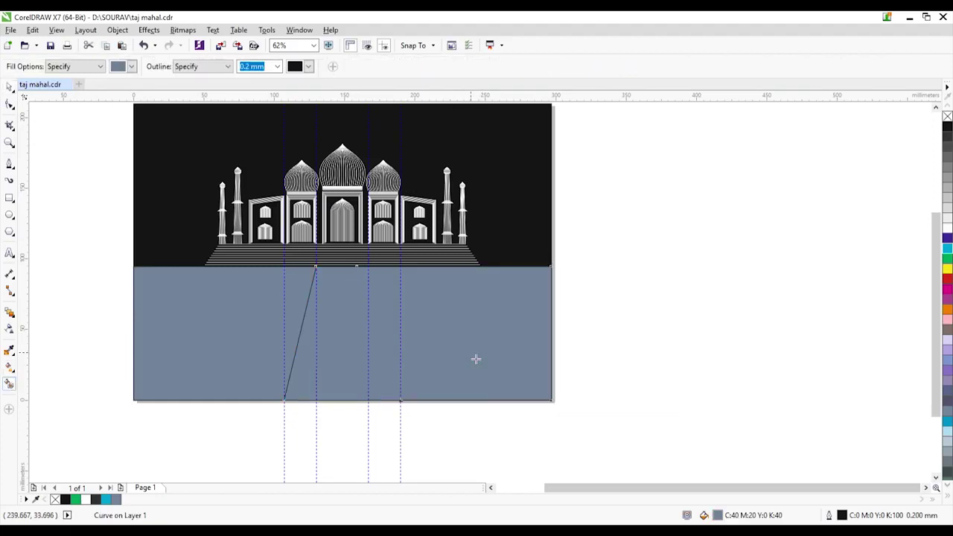
pyautogui.hotkey('ctrl', 'z')
pyautogui.click(10, 88)
pyautogui.scroll(1, 367, 264)
pyautogui.scroll(-1, 367, 271)
pyautogui.click(448, 373)
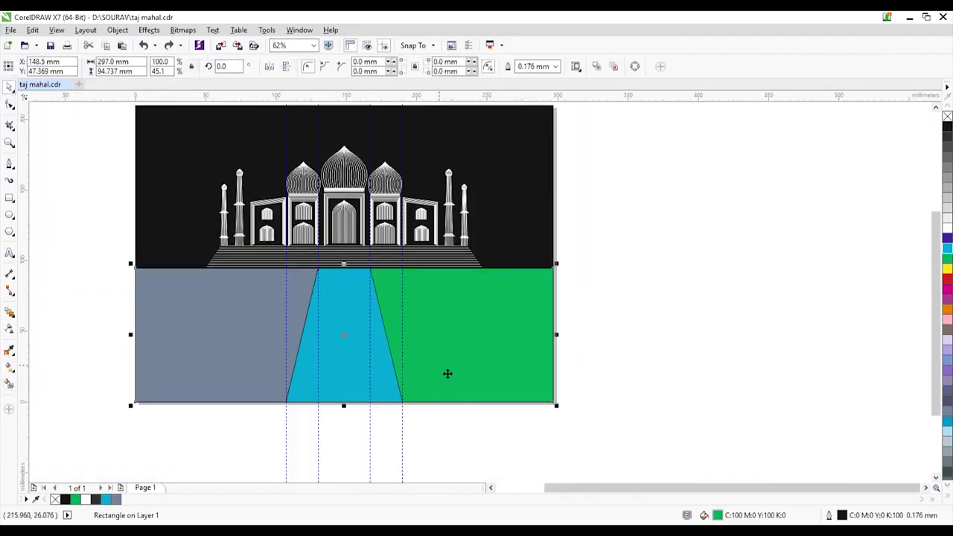
pyautogui.press('Escape')
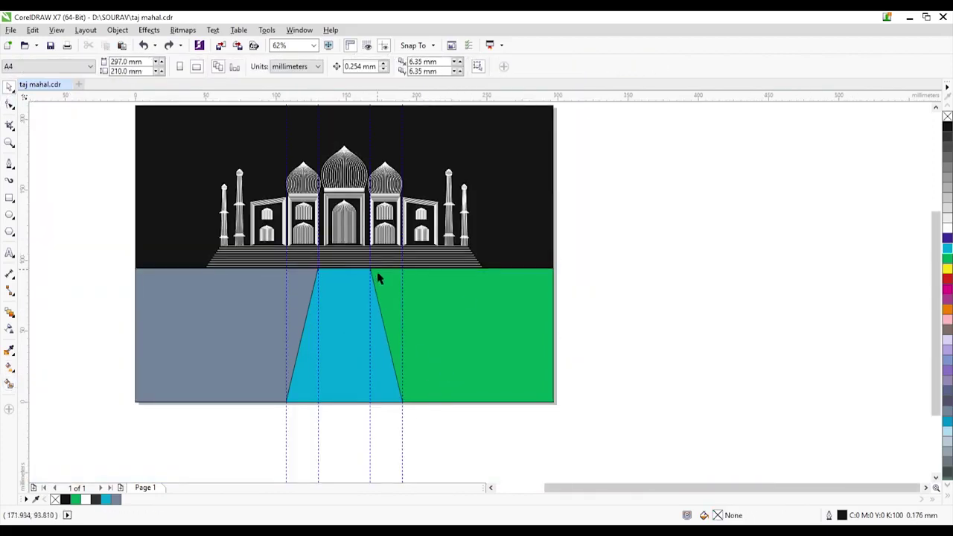
# - Mirror a copy of the grey-blue shape to the opposite side and delete the green background rectangle
pyautogui.click(222, 318)
pyautogui.moveTo(132, 335); pyautogui.dragTo(467, 334)
pyautogui.rightClick(468, 334)
pyautogui.click(532, 331)
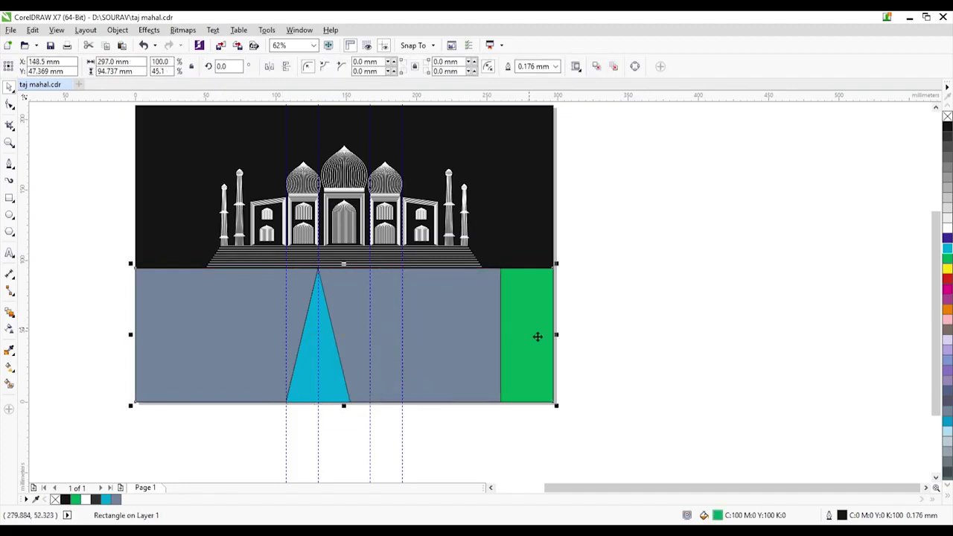
pyautogui.press('Delete')
# - Nudge the mirrored grey-blue copy right until it meets the trapezoid's slanted side and the page's right edge
pyautogui.click(463, 312)
pyautogui.press('Right')
pyautogui.press('Right')
pyautogui.press('Right')
pyautogui.press('Right')
pyautogui.press('Right')
pyautogui.press('Right')
pyautogui.press('Right')
pyautogui.press('Right')
pyautogui.press('Right')
pyautogui.press('Right')
pyautogui.press('Right')
pyautogui.press('Right')
pyautogui.press('Right')
pyautogui.press('Right')
pyautogui.press('Right')
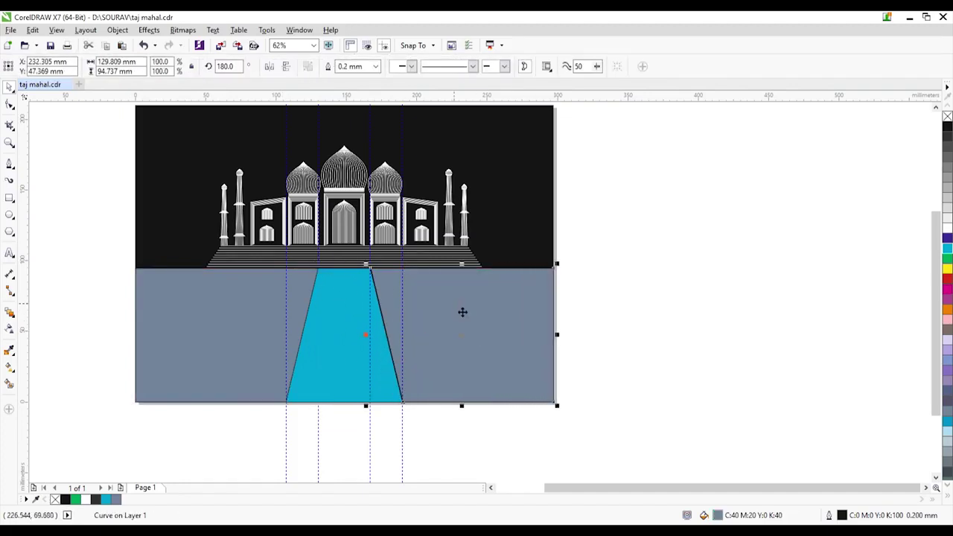
pyautogui.hotkey('ctrl', 'Left')
pyautogui.hotkey('ctrl', 'Left')
pyautogui.press('Escape')
# - Fill both grey-blue shapes beside the cyan trapezoid with green (C100 M0 Y100 K0)
pyautogui.scroll(1, 434, 318)
pyautogui.scroll(-1, 438, 318)
pyautogui.scroll(-1, 358, 394)
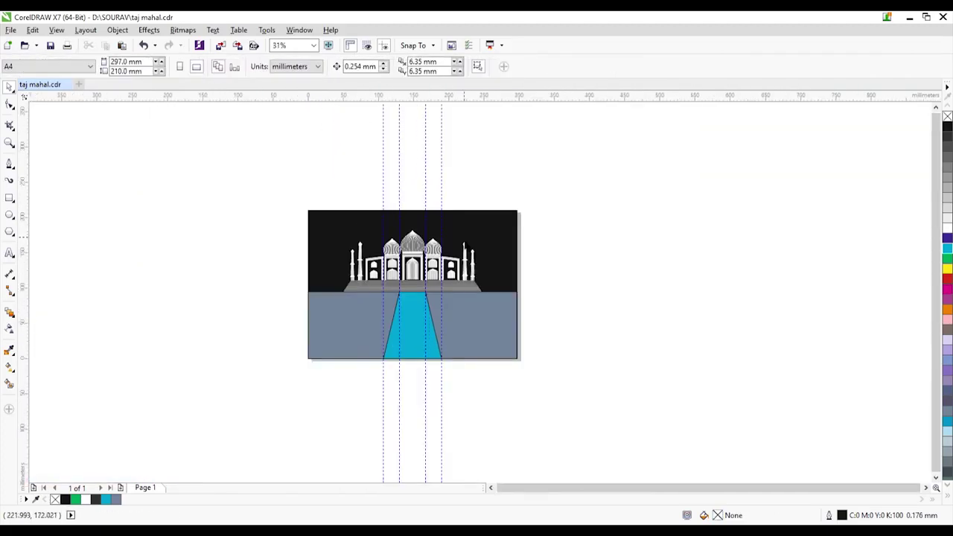
pyautogui.scroll(1, 427, 308)
pyautogui.click(333, 361)
pyautogui.click(948, 259)
pyautogui.click(514, 343)
pyautogui.click(948, 259)
pyautogui.click(692, 320)
# - Delete the two inner vertical guidelines that run through the trapezoid's upper corners
pyautogui.click(428, 356)
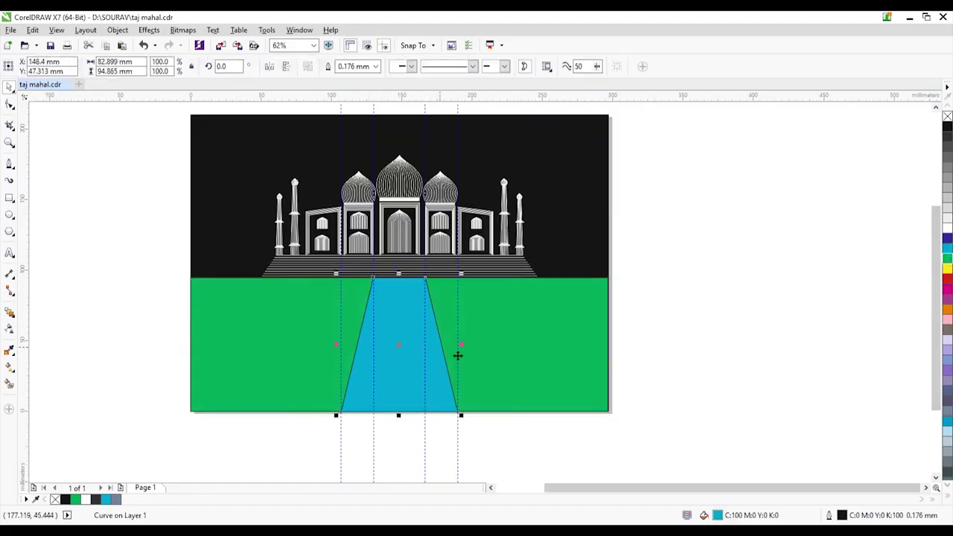
pyautogui.click(491, 354)
pyautogui.click(365, 363)
pyautogui.click(302, 367)
pyautogui.click(176, 376)
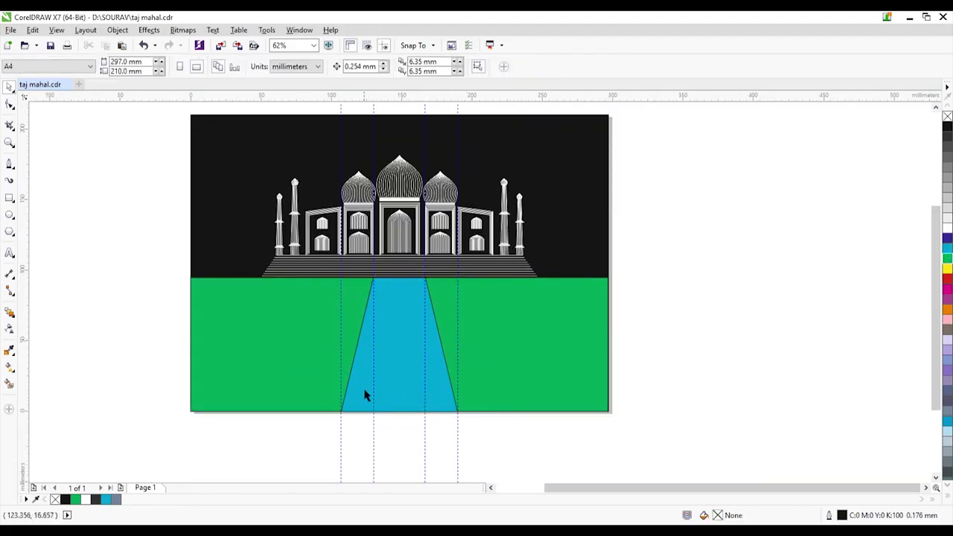
pyautogui.click(430, 383)
pyautogui.press('Delete')
pyautogui.click(517, 358)
pyautogui.click(570, 221)
pyautogui.click(668, 293)
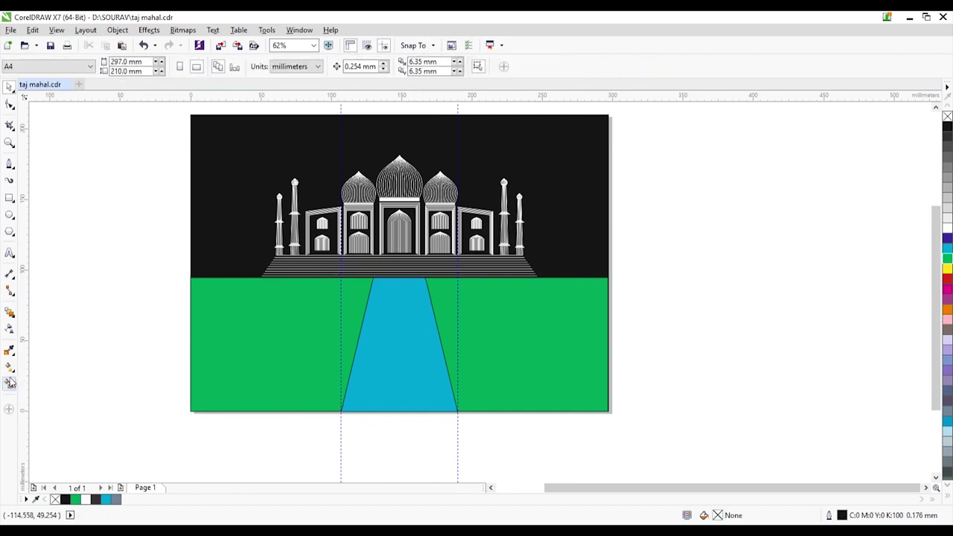
# - Apply a linear fountain fill to the left lawn, from green at its lower inner corner to white at its upper outer corner
pyautogui.click(262, 365)
pyautogui.click(9, 368)
pyautogui.moveTo(199, 287)
pyautogui.mouseDown()
pyautogui.moveTo(327, 385)
pyautogui.moveTo(319, 417)
pyautogui.moveTo(192, 278)
pyautogui.mouseUp()
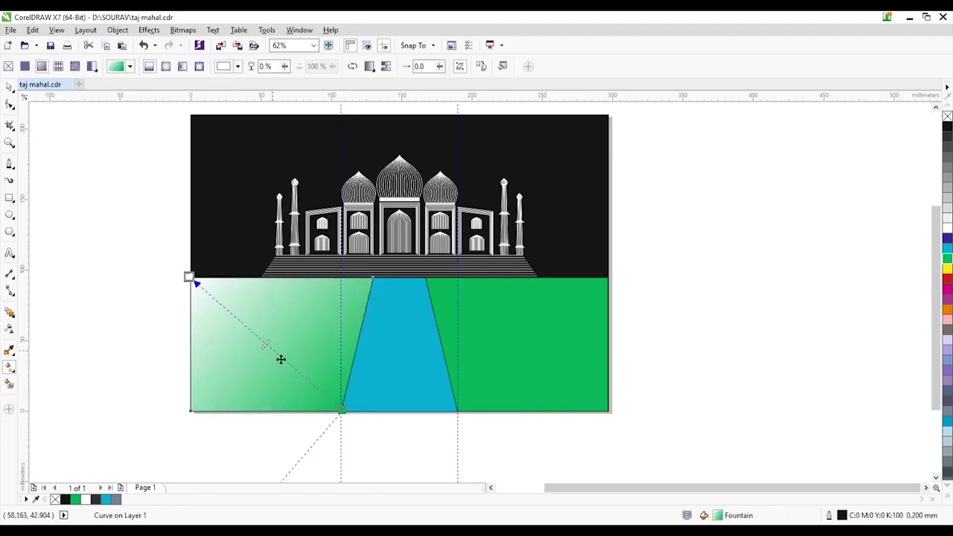
# - Add a bright yellowish-green colour node at 32% along the left lawn's gradient
pyautogui.moveTo(281, 359)
pyautogui.mouseDown()
pyautogui.moveTo(297, 375)
pyautogui.moveTo(295, 368)
pyautogui.mouseUp()
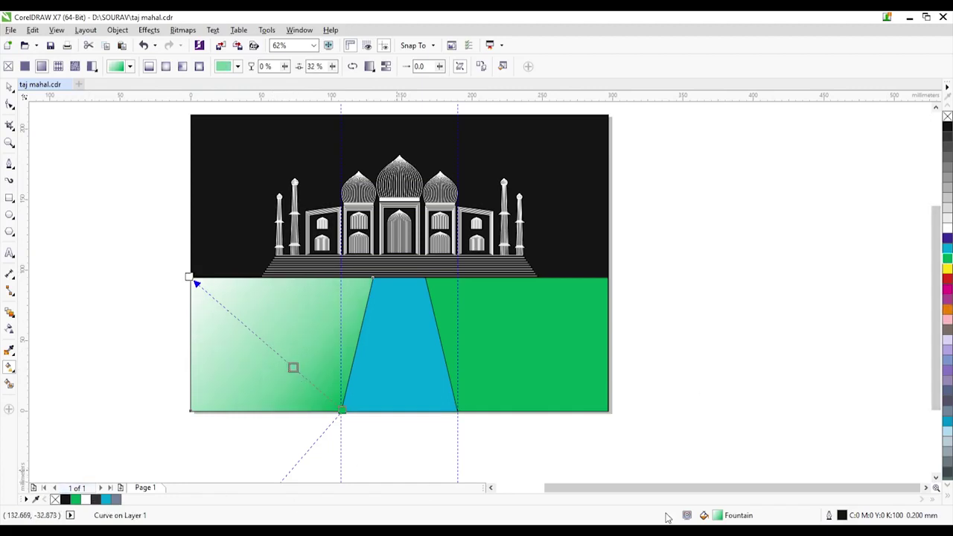
pyautogui.doubleClick(719, 516)
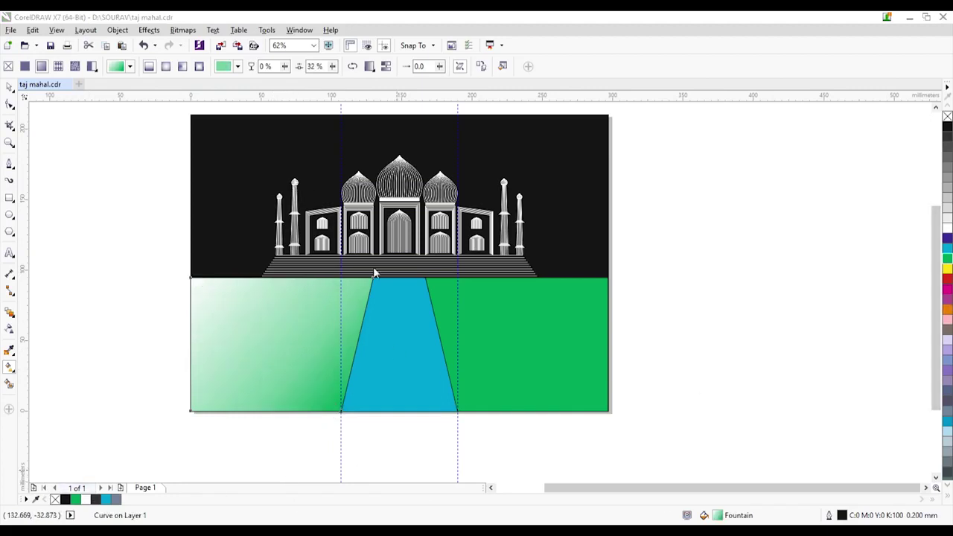
pyautogui.moveTo(328, 402); pyautogui.dragTo(322, 412)
pyautogui.click(291, 384)
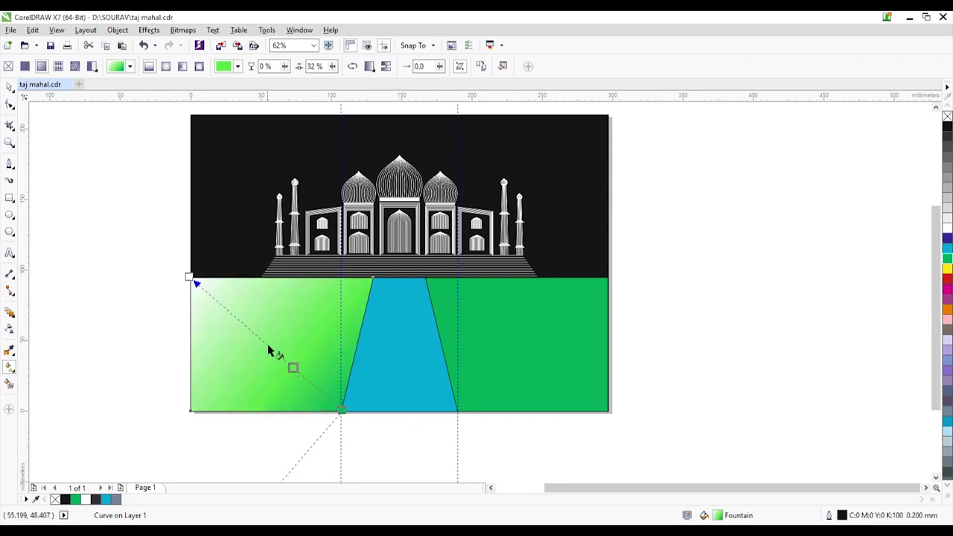
# - Add another gradient node at 82% near the left lawn's white end and recolour it pale greyish beige
pyautogui.doubleClick(207, 289)
pyautogui.moveTo(207, 289); pyautogui.dragTo(219, 308)
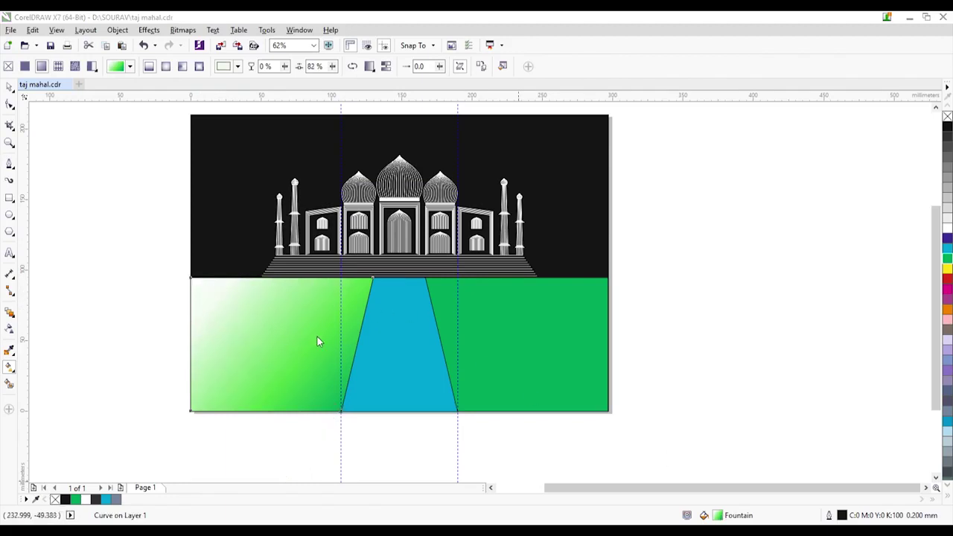
pyautogui.click(302, 406)
pyautogui.click(304, 411)
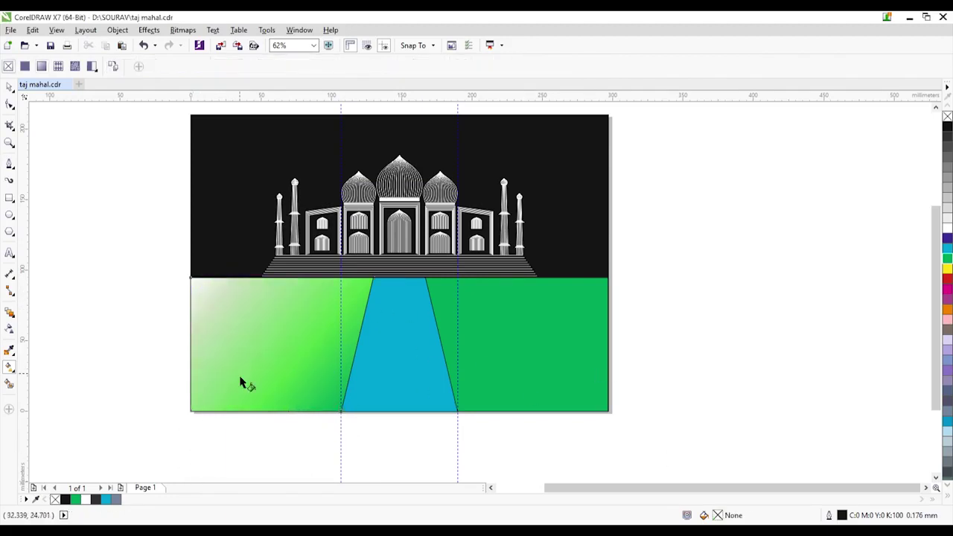
pyautogui.press('space')
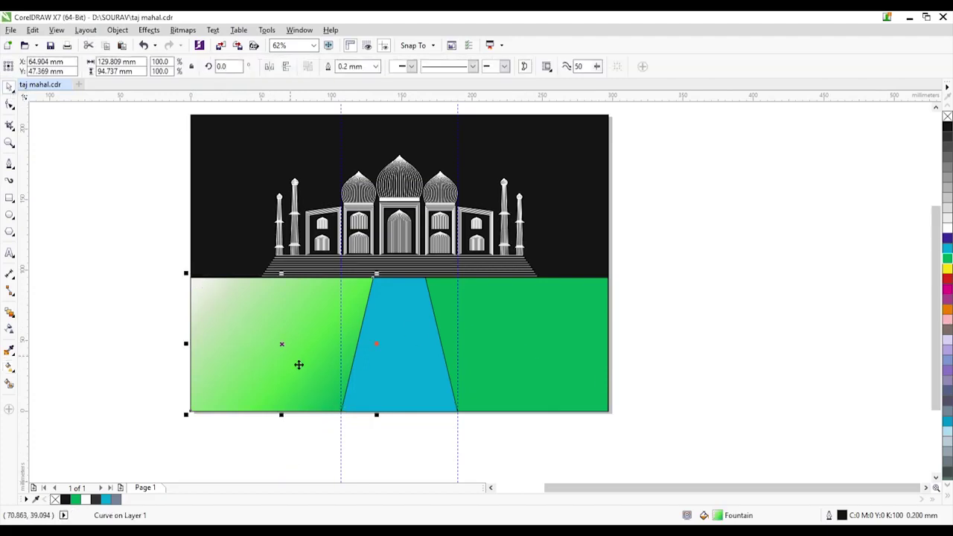
# - Replace the plain green right lawn with a mirrored copy of the left gradient lawn
pyautogui.click(270, 436)
pyautogui.click(336, 390)
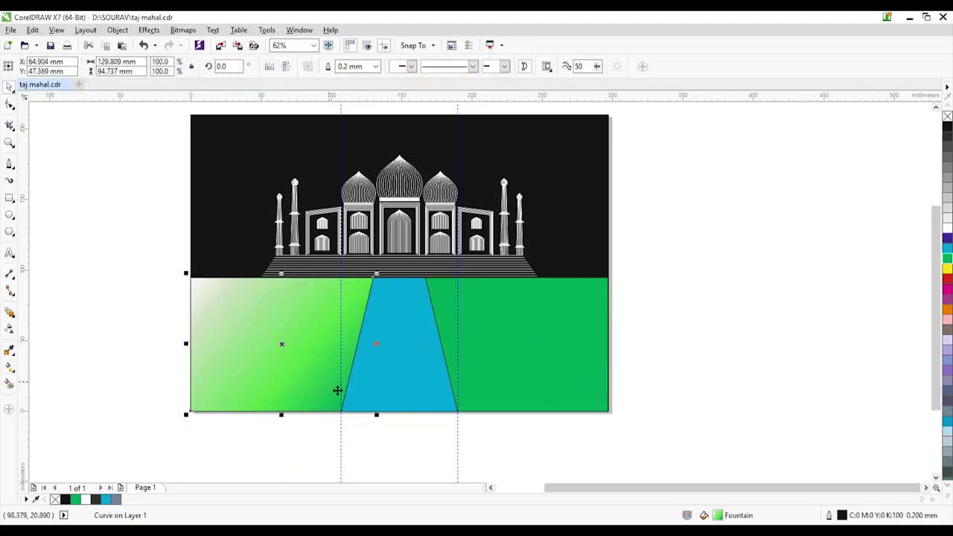
pyautogui.click(479, 379)
pyautogui.press('Delete')
pyautogui.click(188, 350)
pyautogui.moveTo(188, 350); pyautogui.dragTo(538, 367)
pyautogui.press('Escape')
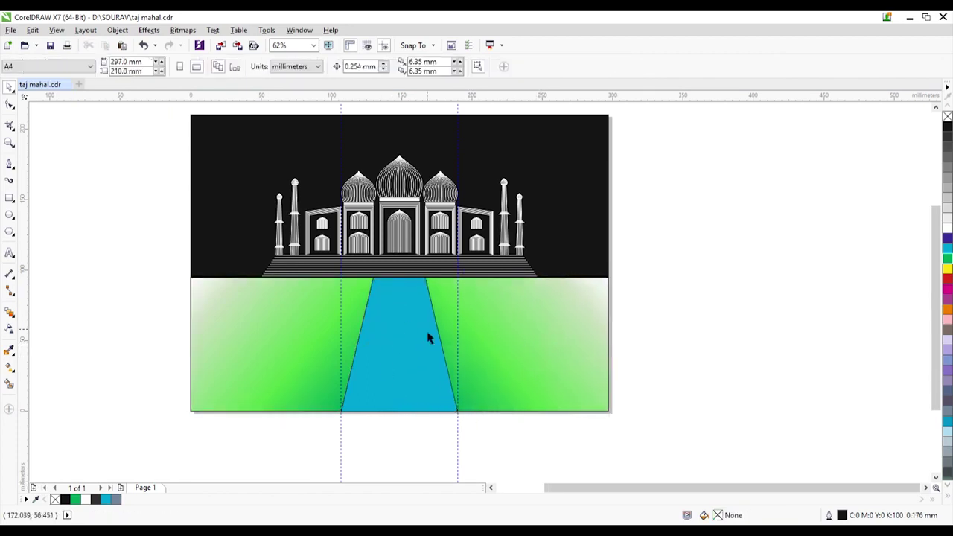
# - Apply a 2 by 2 rectangular mesh fill to the cyan channel and colour its centre node white
pyautogui.click(398, 329)
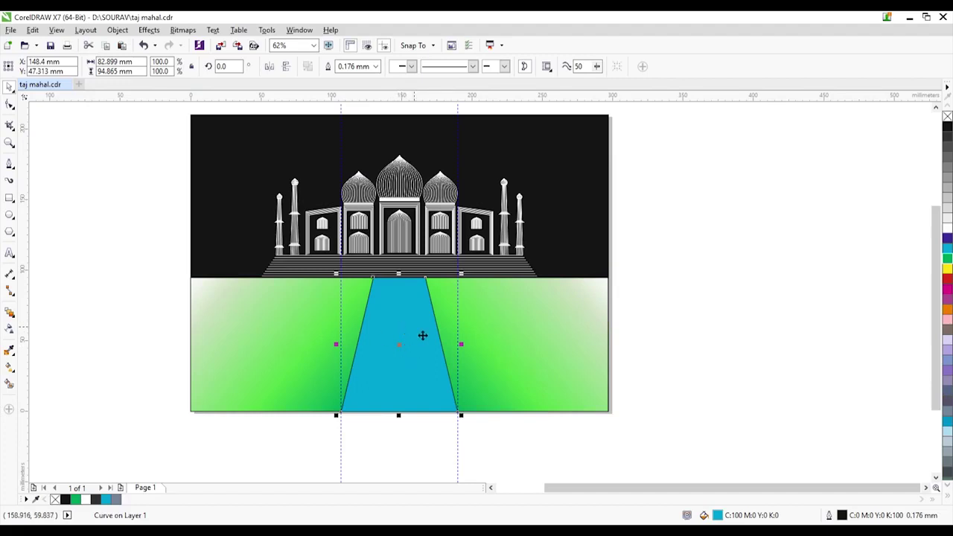
pyautogui.press('Escape')
pyautogui.click(402, 387)
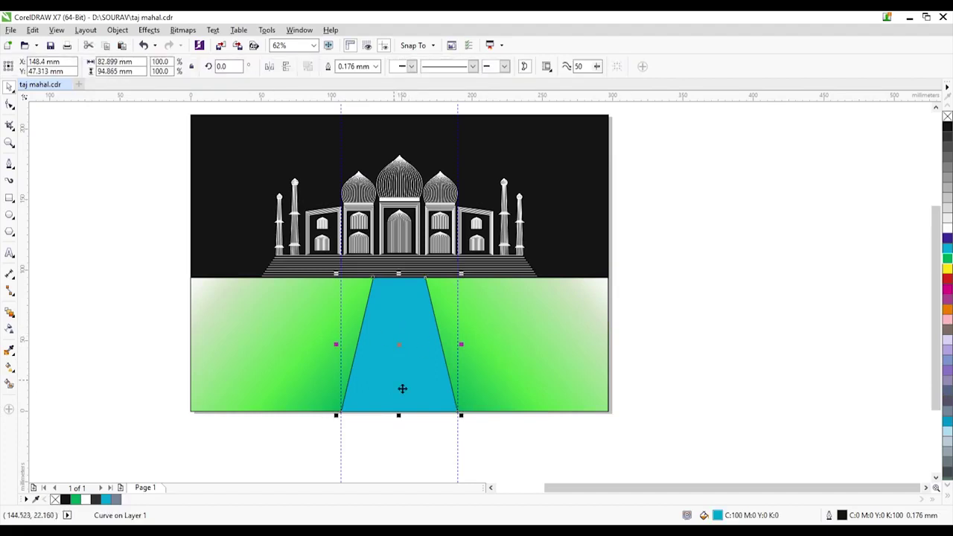
pyautogui.click(10, 382)
pyautogui.click(399, 344)
pyautogui.click(947, 231)
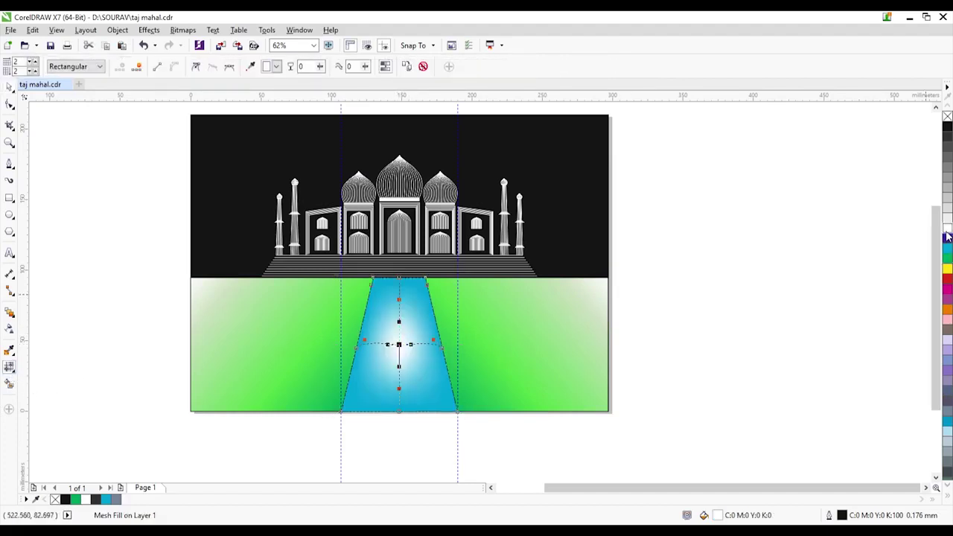
# - Remove the white centre node and add mesh intersections on the channel's centre line in its upper and lower parts
pyautogui.press('Delete')
pyautogui.doubleClick(397, 301)
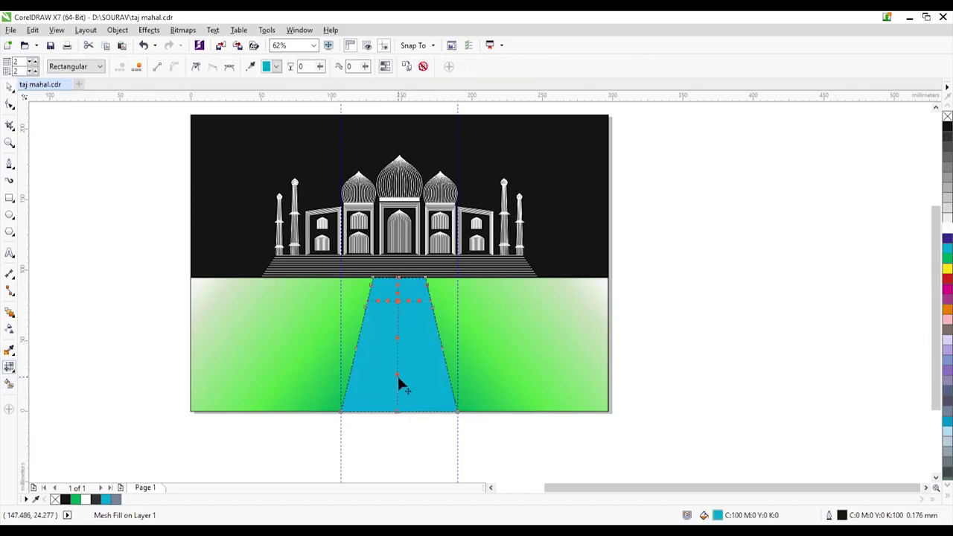
pyautogui.doubleClick(399, 369)
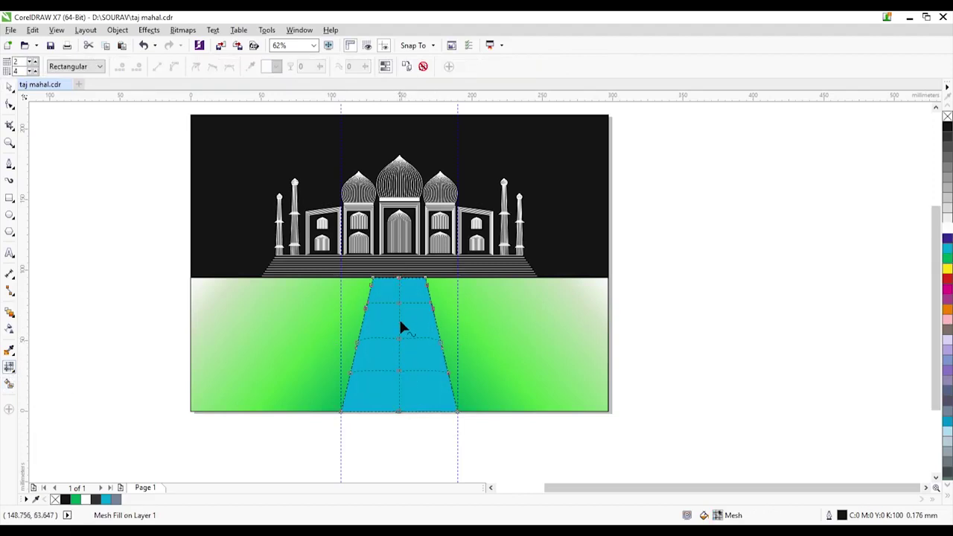
# - Colour the upper and lower mesh nodes on the channel's centre line white
pyautogui.click(399, 303)
pyautogui.click(947, 228)
pyautogui.click(399, 371)
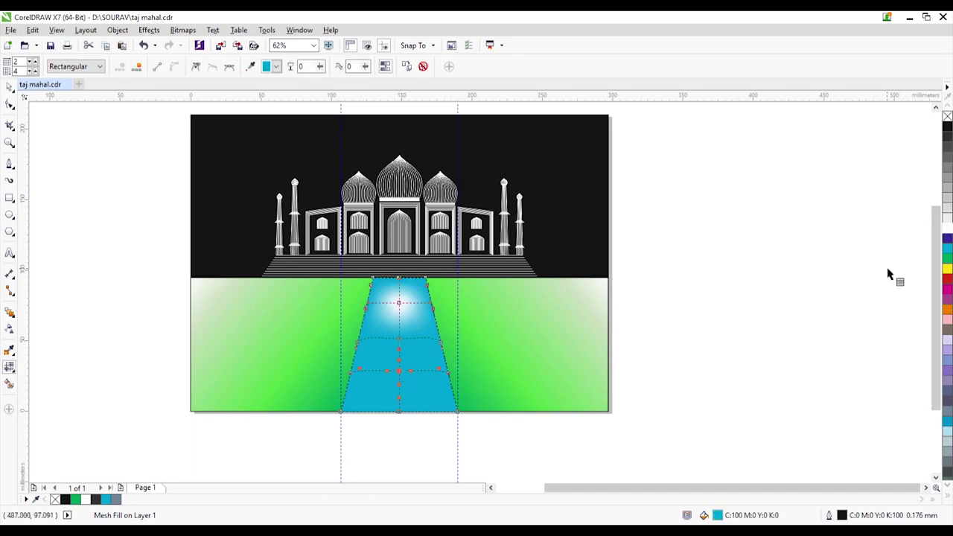
pyautogui.click(947, 229)
# - Set the channel's mesh grid to 4 columns and 5 rows
pyautogui.click(35, 61)
pyautogui.click(35, 62)
pyautogui.click(30, 72)
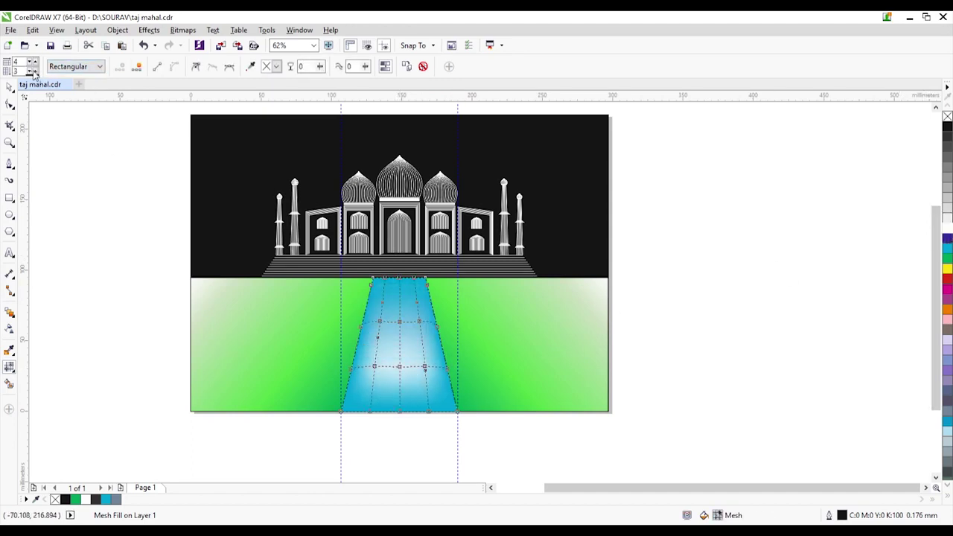
pyautogui.click(33, 69)
pyautogui.click(33, 68)
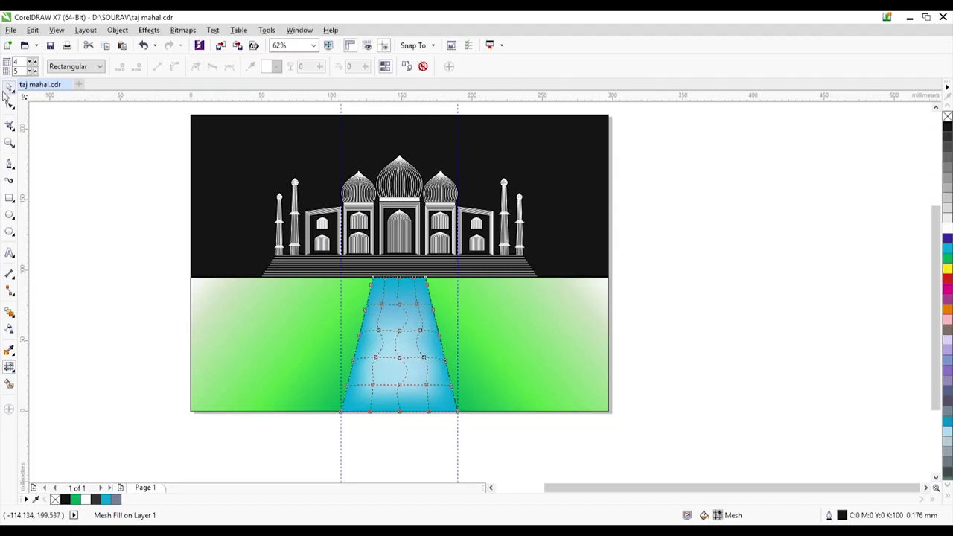
# - Add a sixth mesh row near the channel's upper end and colour its centre node white
pyautogui.click(9, 86)
pyautogui.click(668, 296)
pyautogui.click(416, 357)
pyautogui.press('m')
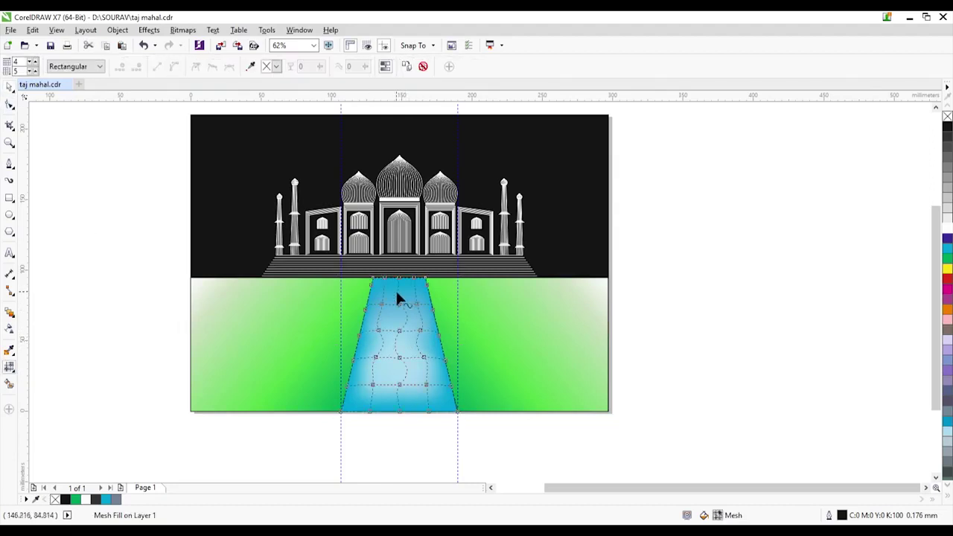
pyautogui.click(399, 296)
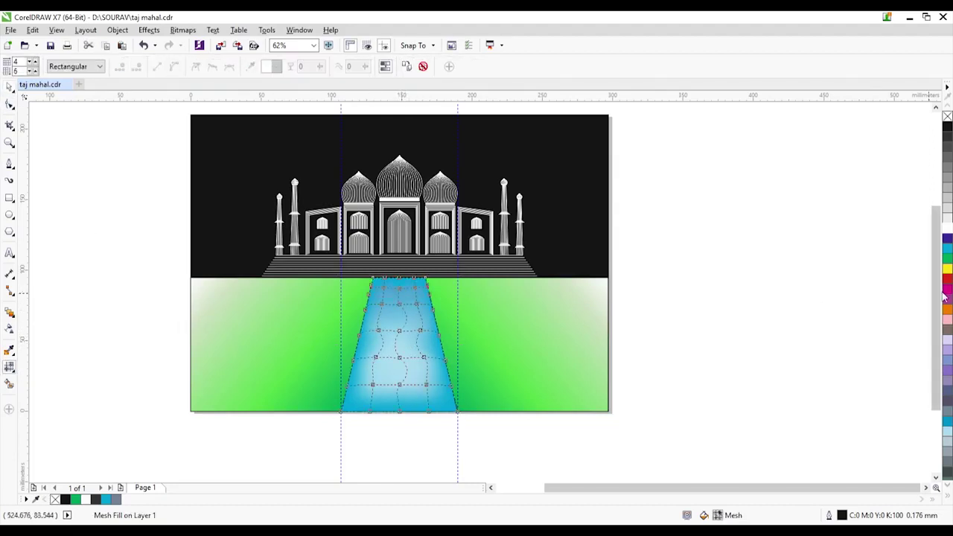
pyautogui.click(947, 225)
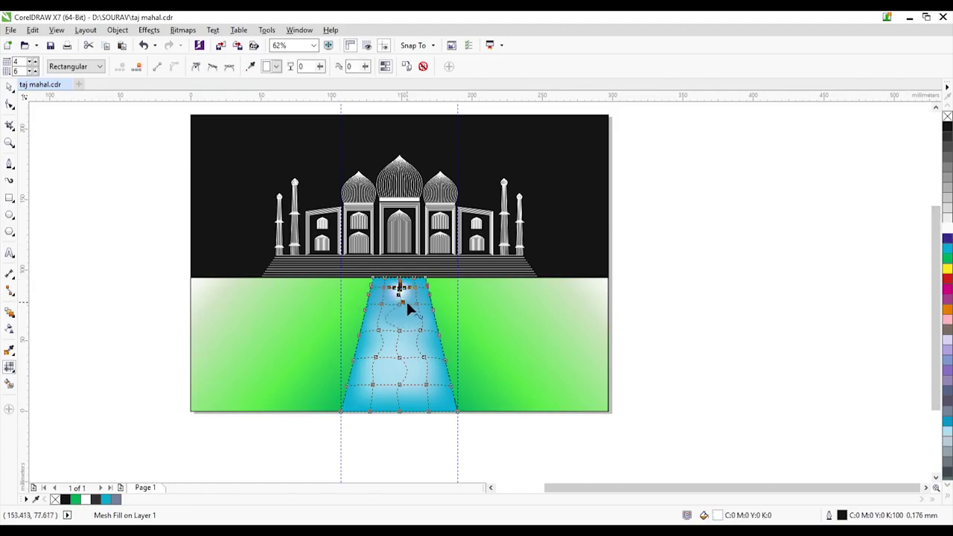
pyautogui.hotkey('ctrl', 'z')
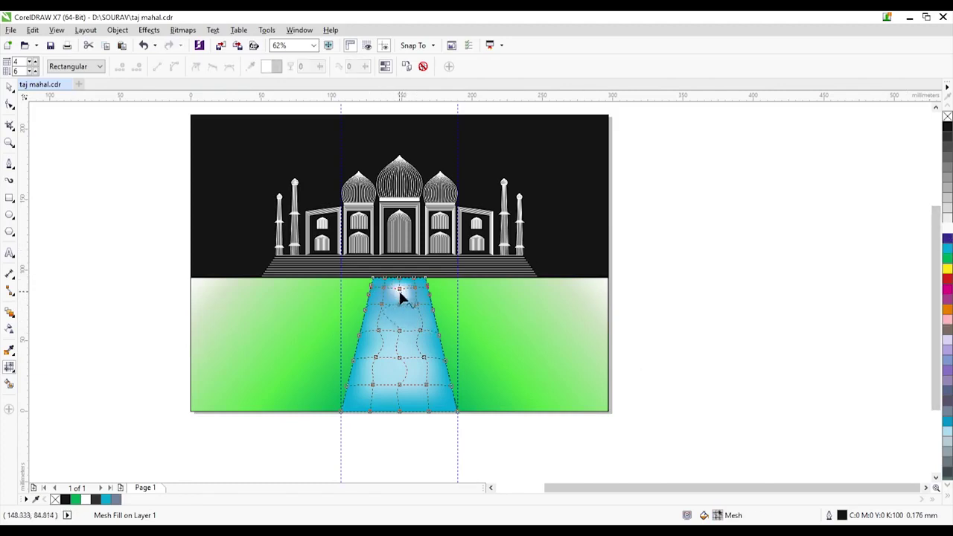
pyautogui.hotkey('ctrl', 'shift', 'z')
pyautogui.click(9, 87)
pyautogui.click(112, 161)
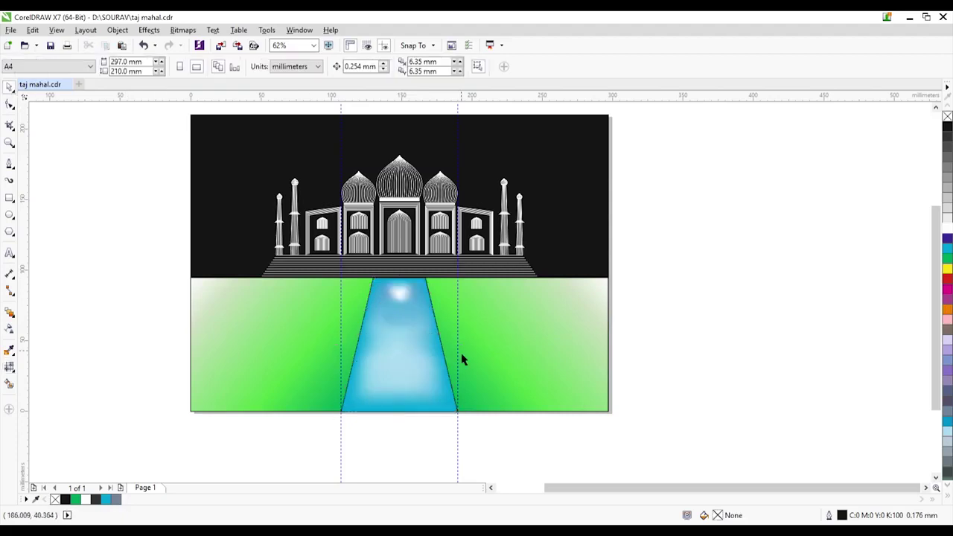
# - Colour the centre-line mesh node in the channel's lower half cyan (C100 M0 Y0 K0) and finish editing the mesh
pyautogui.press('m')
pyautogui.click(374, 388)
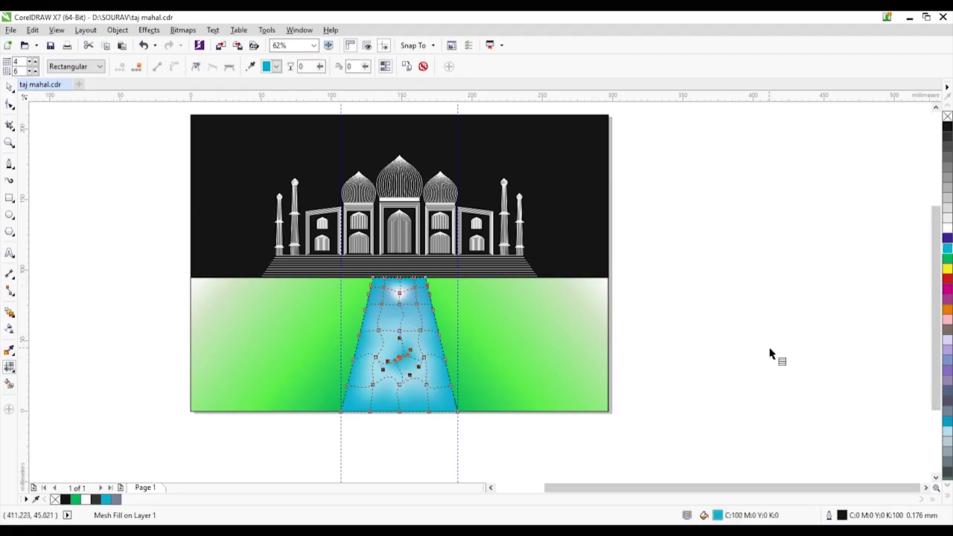
pyautogui.press('space')
pyautogui.press('m')
pyautogui.click(403, 364)
pyautogui.press('space')
# - Remove the outlines from the channel and both lawns, and nudge the right lawn 0.254 mm left and down
pyautogui.click(311, 358)
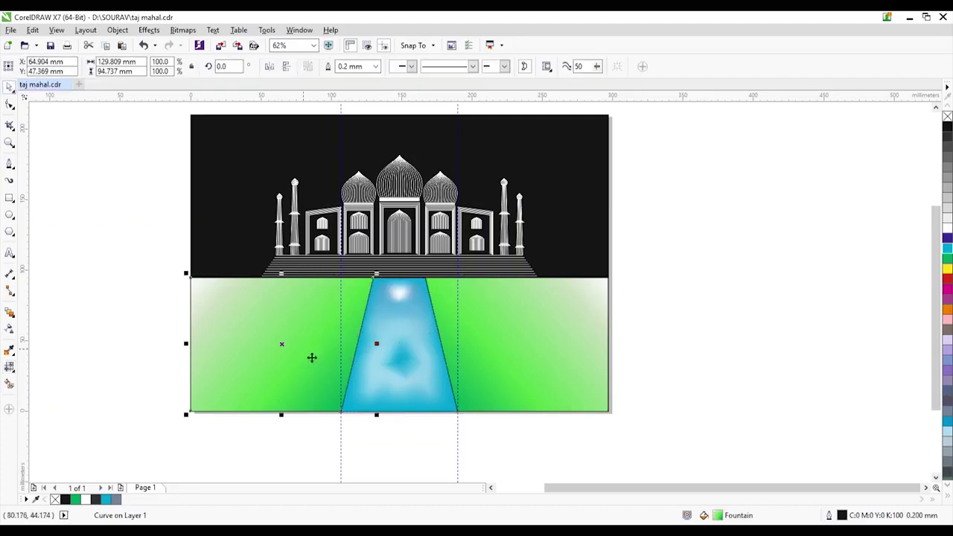
pyautogui.click(395, 332)
pyautogui.rightClick(947, 117)
pyautogui.click(562, 327)
pyautogui.rightClick(947, 118)
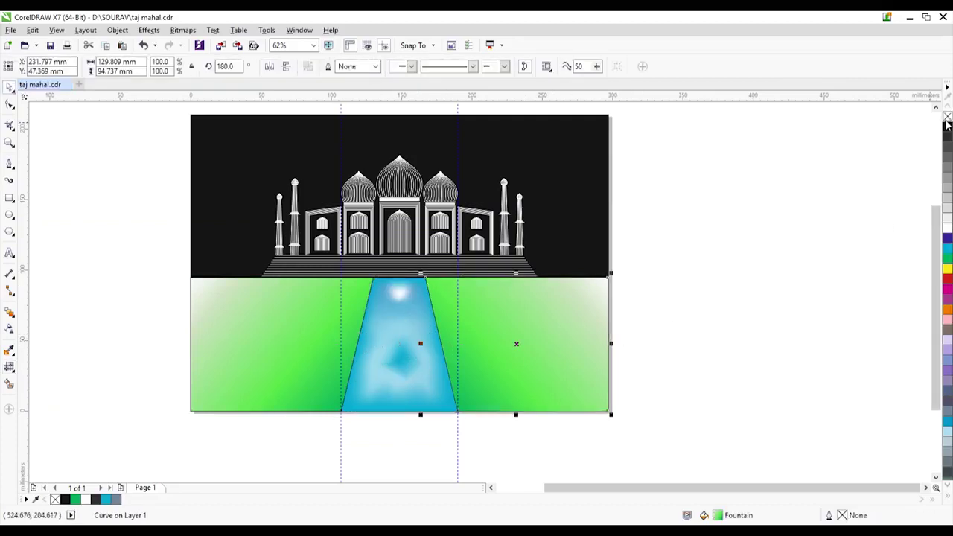
pyautogui.click(321, 338)
pyautogui.click(683, 306)
pyautogui.click(559, 349)
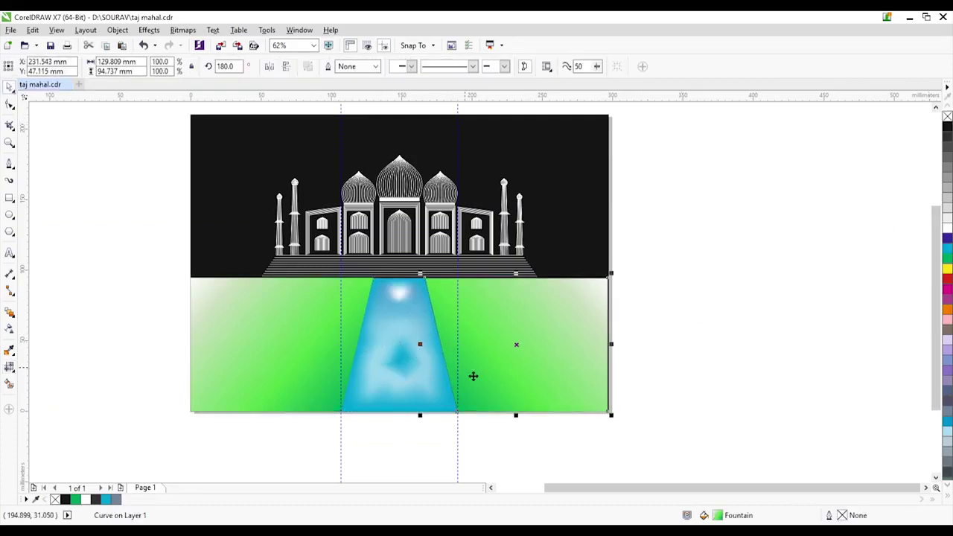
# - Nudge the right lawn into place and stretch its inner edge against the channel, making the lawn 130.843 mm wide
pyautogui.moveTo(473, 376); pyautogui.dragTo(473, 377)
pyautogui.scroll(2, 419, 350)
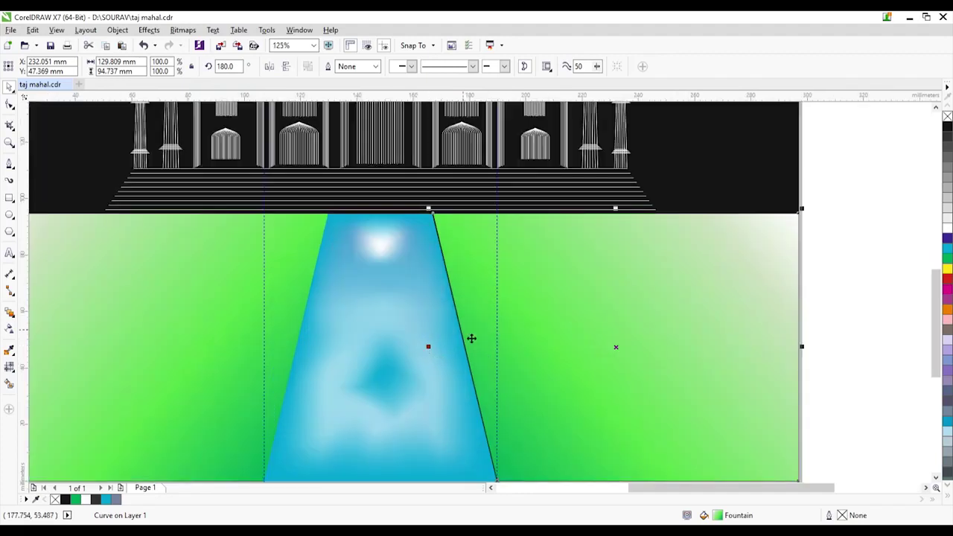
pyautogui.moveTo(471, 338); pyautogui.dragTo(436, 351)
pyautogui.hotkey('shift', 'F4')
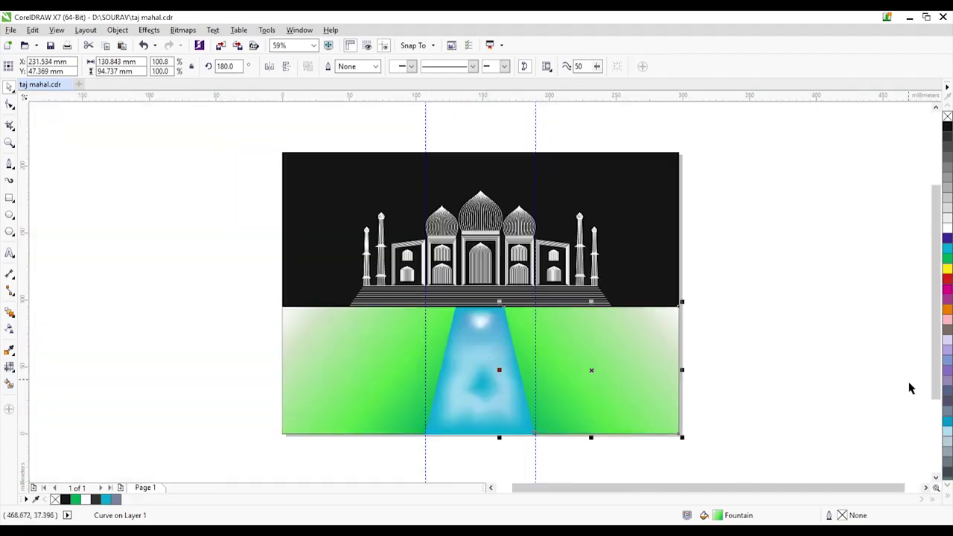
pyautogui.click(909, 387)
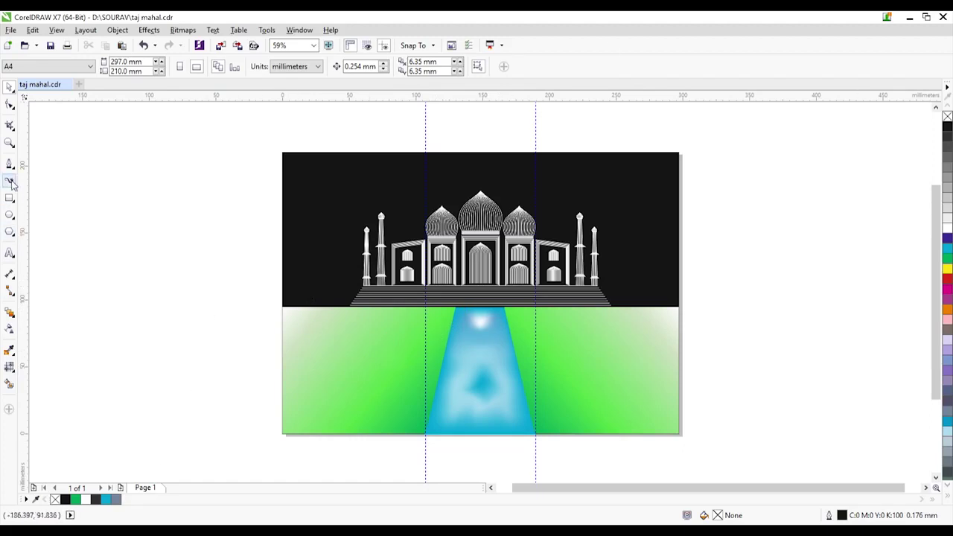
# - Apply a mesh fill with 20 columns and 20 rows to the black background rectangle
pyautogui.click(9, 366)
pyautogui.click(311, 285)
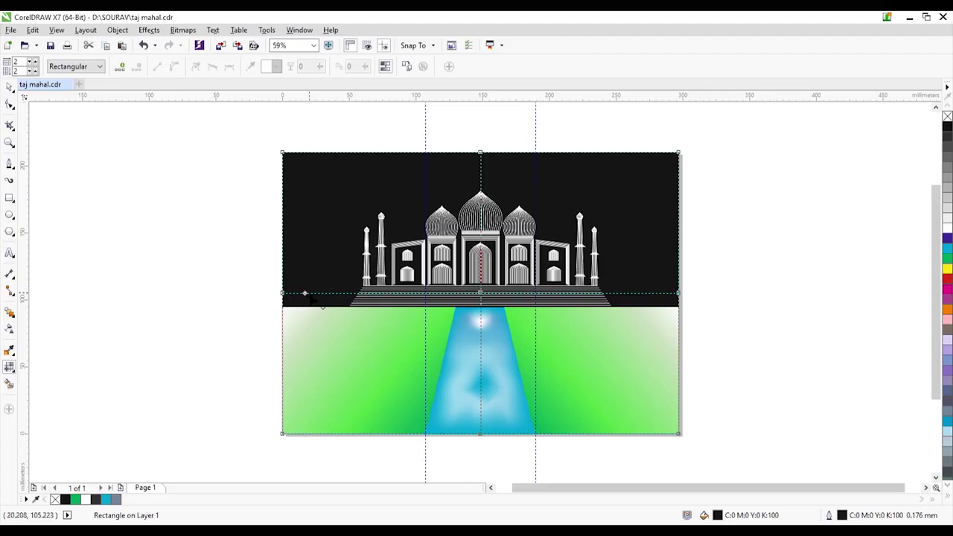
pyautogui.click(309, 297)
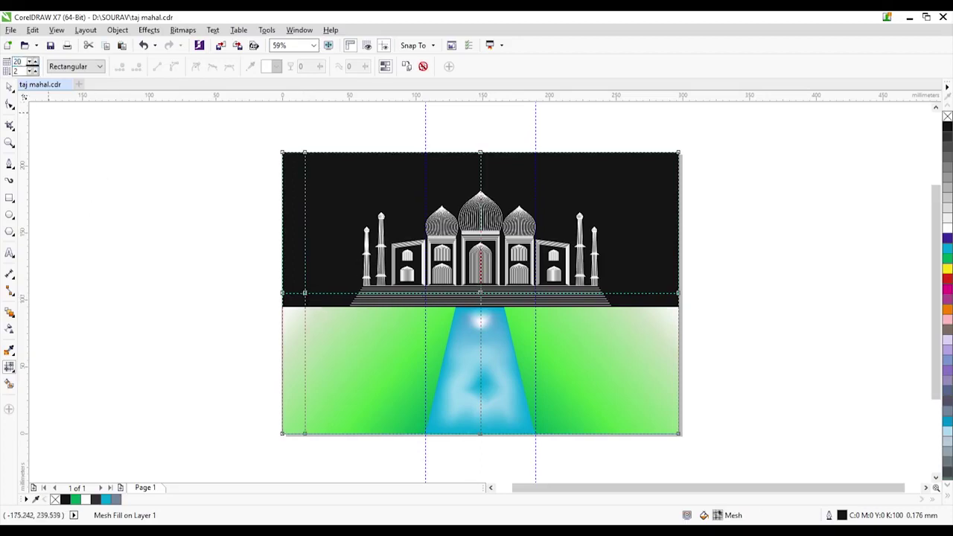
pyautogui.write('20')
pyautogui.press('Return')
# - Select the full row of background mesh nodes along the lawns' upper edge and colour them white
pyautogui.click(301, 307)
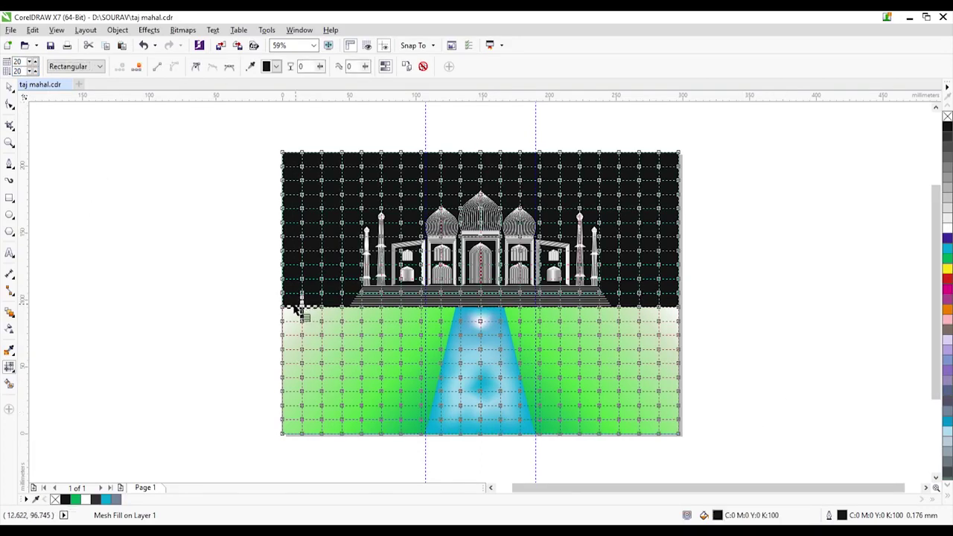
pyautogui.click(282, 307)
pyautogui.keyDown('shift'); pyautogui.click(301, 307); pyautogui.keyUp('shift')
pyautogui.keyDown('shift'); pyautogui.click(322, 308); pyautogui.keyUp('shift')
pyautogui.keyDown('shift'); pyautogui.click(342, 307); pyautogui.keyUp('shift')
pyautogui.keyDown('shift'); pyautogui.click(362, 308); pyautogui.keyUp('shift')
pyautogui.keyDown('shift'); pyautogui.click(381, 307); pyautogui.keyUp('shift')
pyautogui.keyDown('shift'); pyautogui.click(402, 308); pyautogui.keyUp('shift')
pyautogui.keyDown('shift'); pyautogui.click(421, 307); pyautogui.keyUp('shift')
pyautogui.keyDown('shift'); pyautogui.click(441, 307); pyautogui.keyUp('shift')
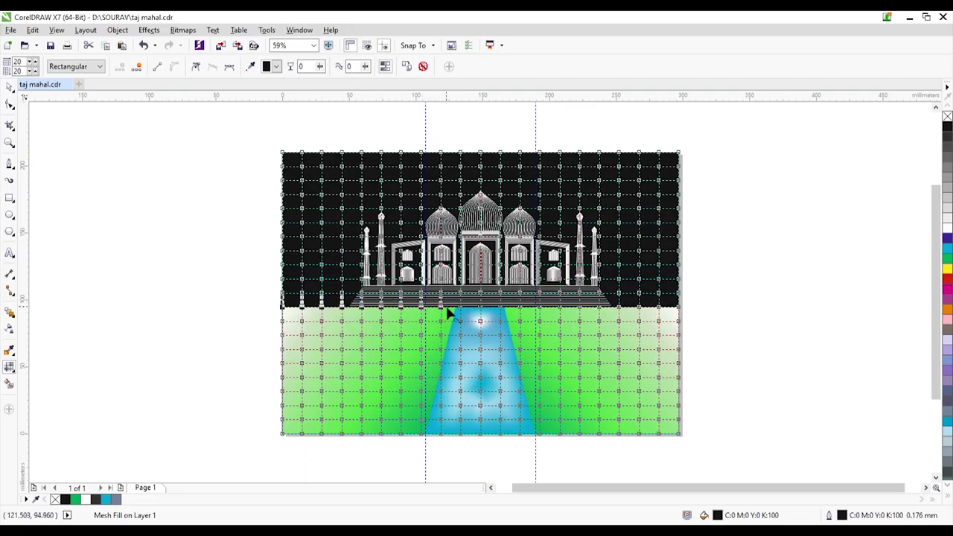
pyautogui.keyDown('shift'); pyautogui.click(461, 307); pyautogui.keyUp('shift')
pyautogui.keyDown('shift'); pyautogui.click(540, 307); pyautogui.keyUp('shift')
pyautogui.keyDown('shift'); pyautogui.click(560, 306); pyautogui.keyUp('shift')
pyautogui.keyDown('shift'); pyautogui.click(580, 307); pyautogui.keyUp('shift')
pyautogui.keyDown('shift'); pyautogui.click(599, 307); pyautogui.keyUp('shift')
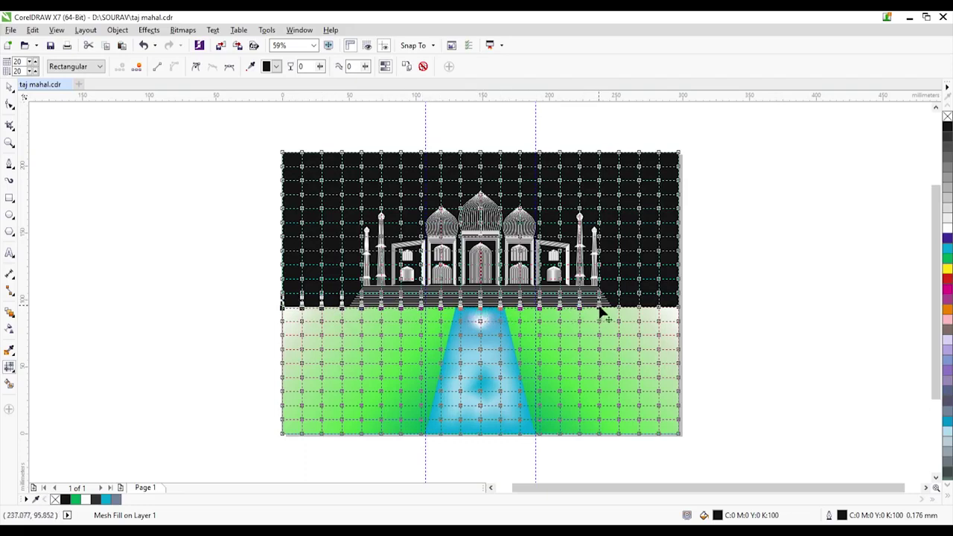
pyautogui.keyDown('shift'); pyautogui.click(619, 306); pyautogui.keyUp('shift')
pyautogui.keyDown('shift'); pyautogui.click(639, 306); pyautogui.keyUp('shift')
pyautogui.keyDown('shift'); pyautogui.click(659, 307); pyautogui.keyUp('shift')
pyautogui.keyDown('shift'); pyautogui.click(679, 306); pyautogui.keyUp('shift')
pyautogui.click(947, 230)
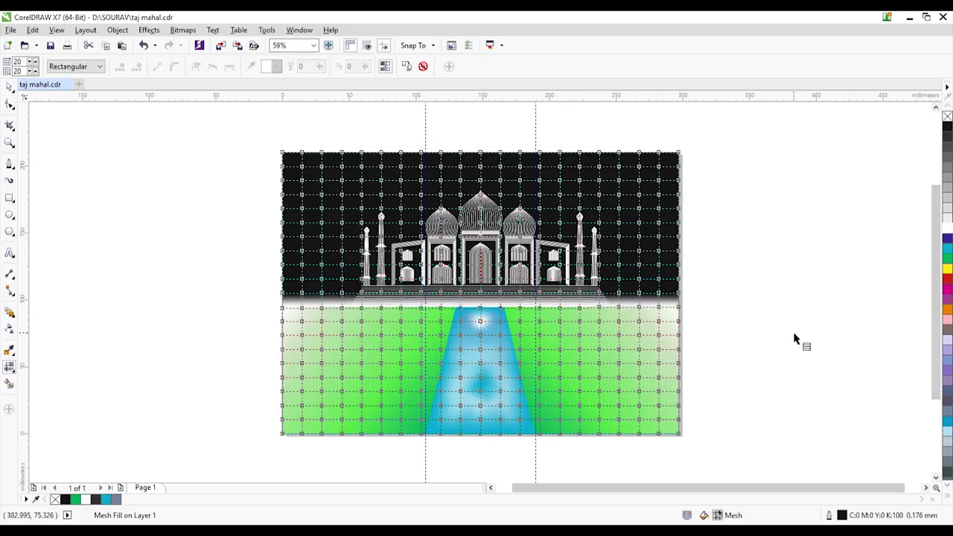
# - Finish editing the mesh and delete both vertical guidelines
pyautogui.press('space')
pyautogui.click(536, 191)
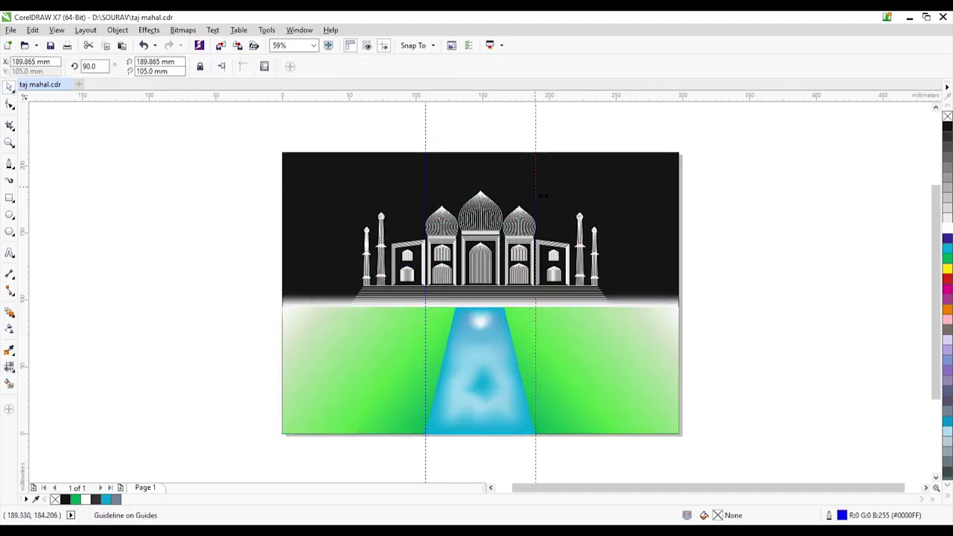
pyautogui.press('Delete')
pyautogui.click(426, 191)
pyautogui.press('Delete')
# - Reopen the background mesh and colour one node in the upper-left sky cyan (C100 M0 Y0 K0)
pyautogui.doubleClick(344, 214)
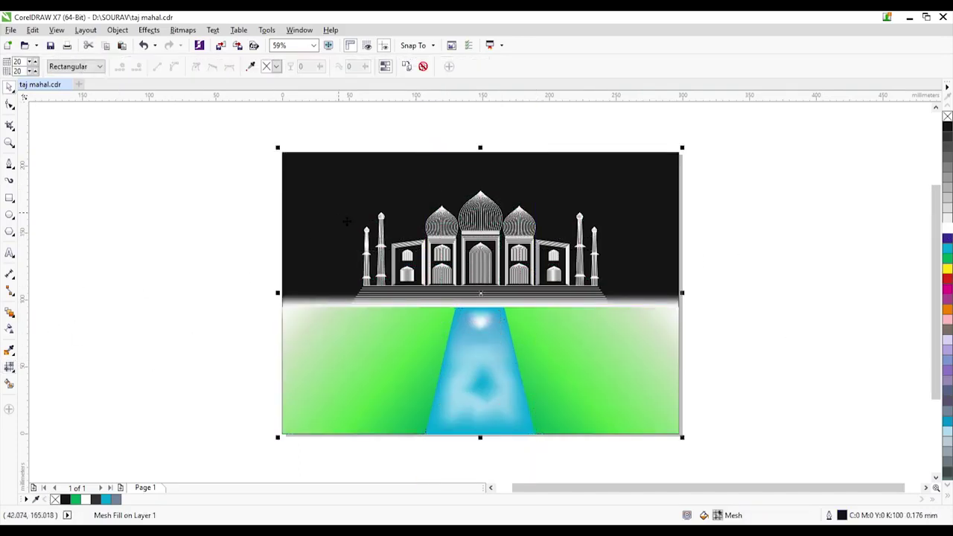
pyautogui.click(215, 218)
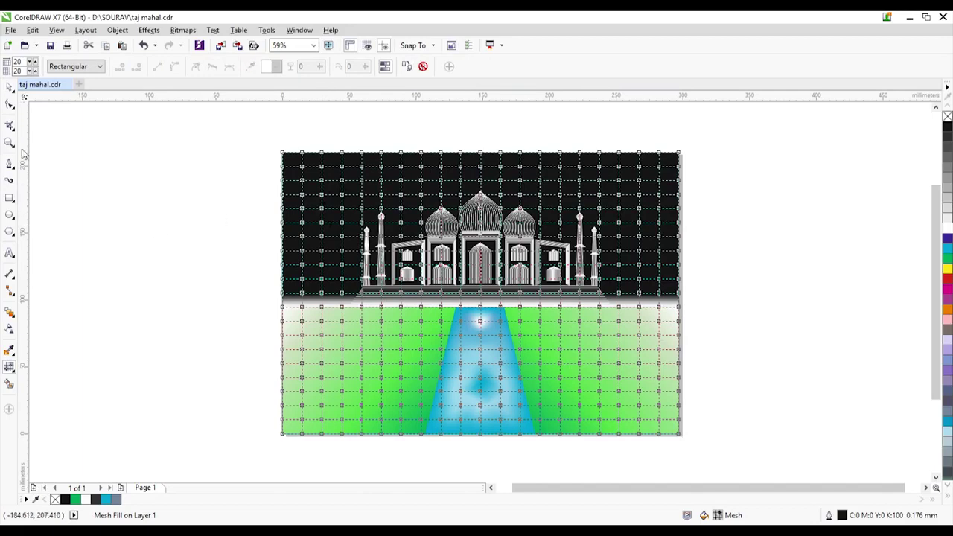
pyautogui.click(9, 87)
pyautogui.doubleClick(319, 195)
pyautogui.click(322, 181)
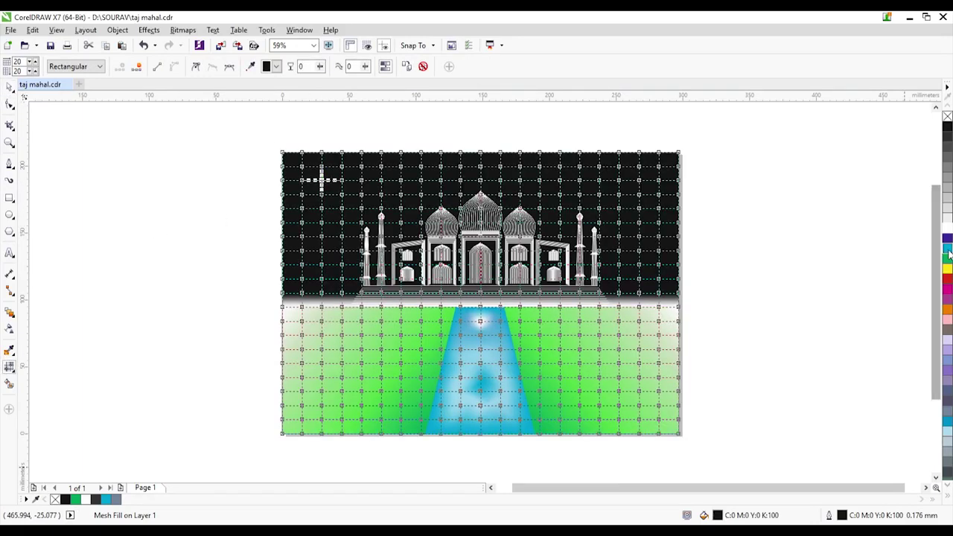
pyautogui.click(947, 371)
pyautogui.click(947, 251)
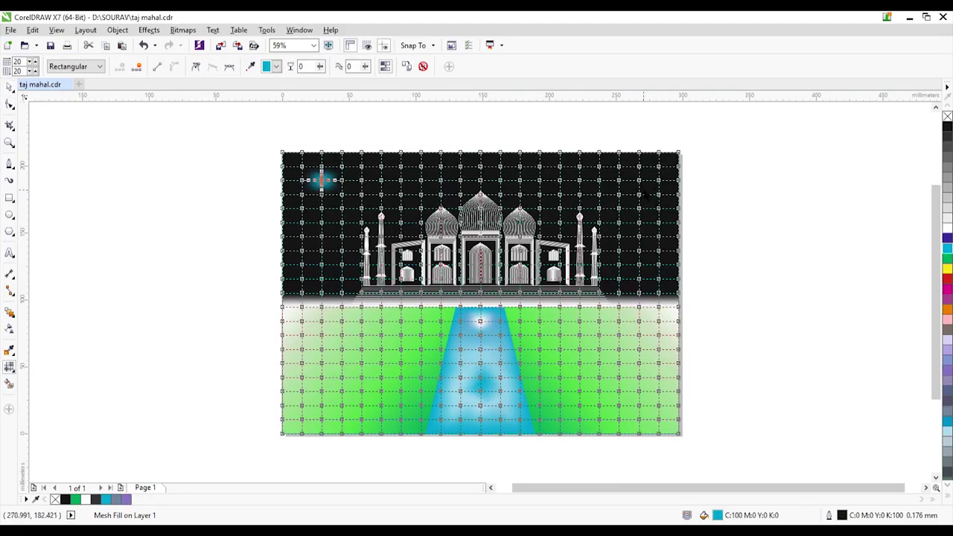
# - Colour a block of mesh nodes in the upper-right sky cyan, purple and orange
pyautogui.click(658, 179)
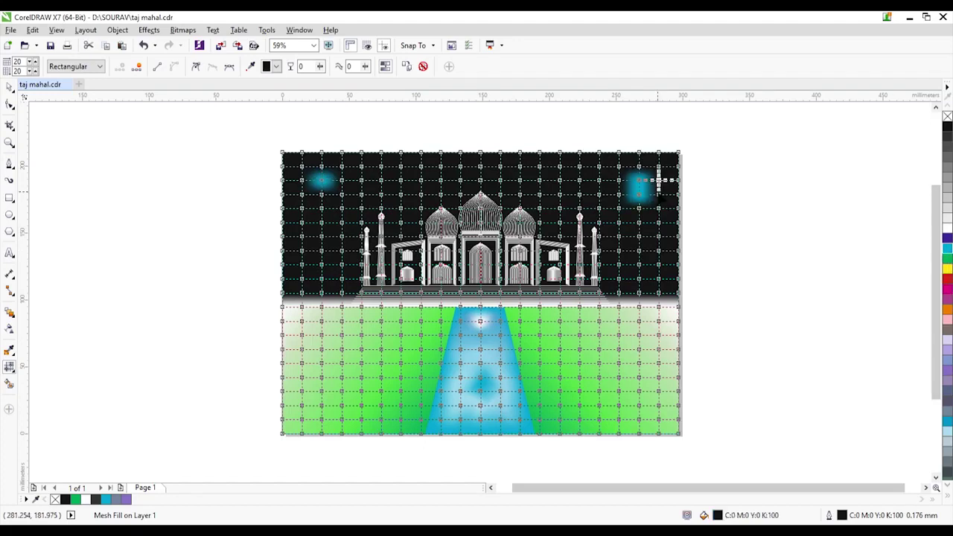
pyautogui.click(948, 289)
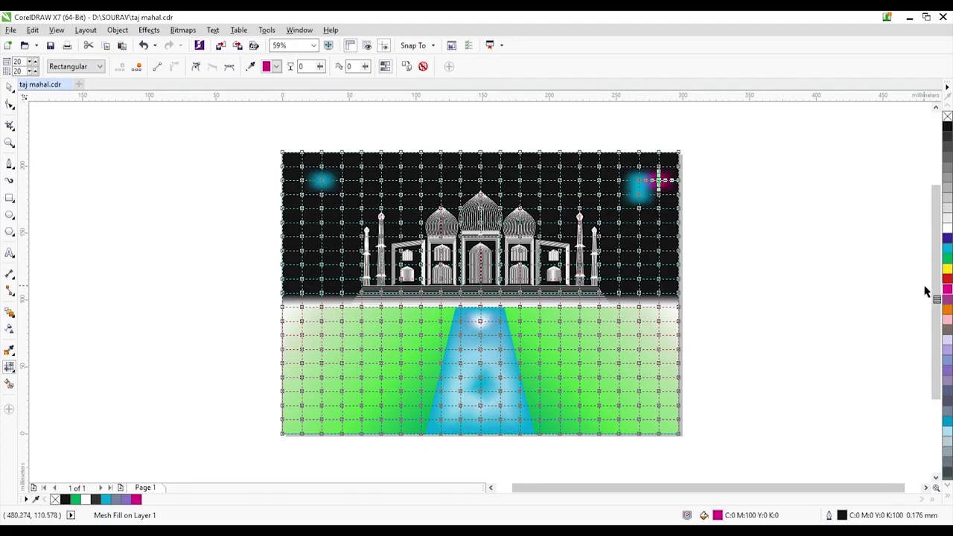
pyautogui.click(948, 299)
pyautogui.click(658, 194)
pyautogui.click(947, 310)
pyautogui.click(646, 168)
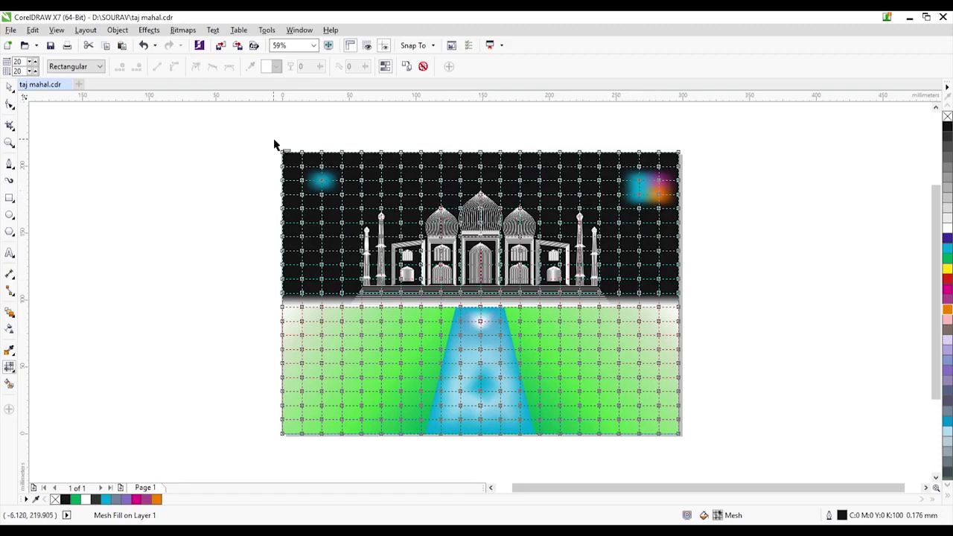
pyautogui.click(32, 73)
pyautogui.hotkey('ctrl', 'z')
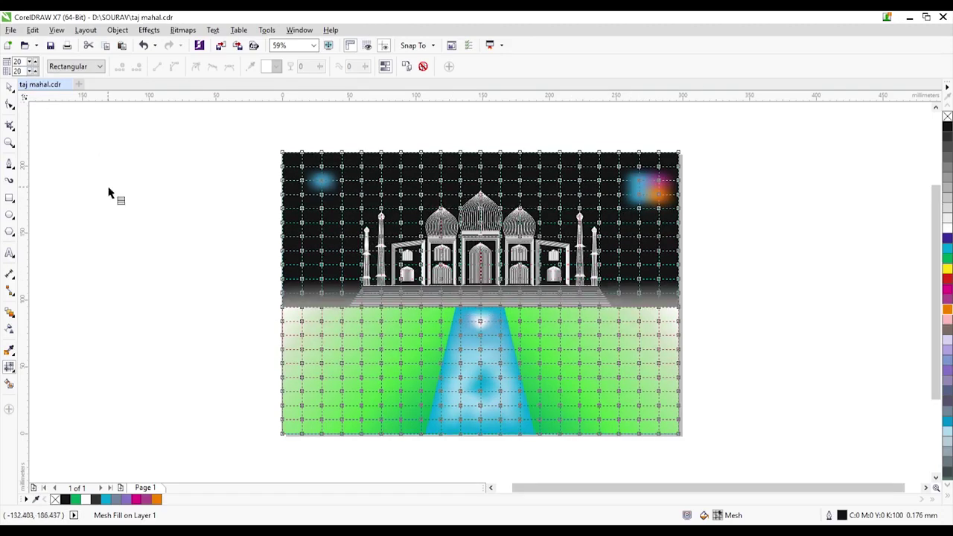
# - Colour the mesh node above the central dome purple (C40 M100 Y0 K0) and one near the sky's left edge crimson
pyautogui.click(480, 165)
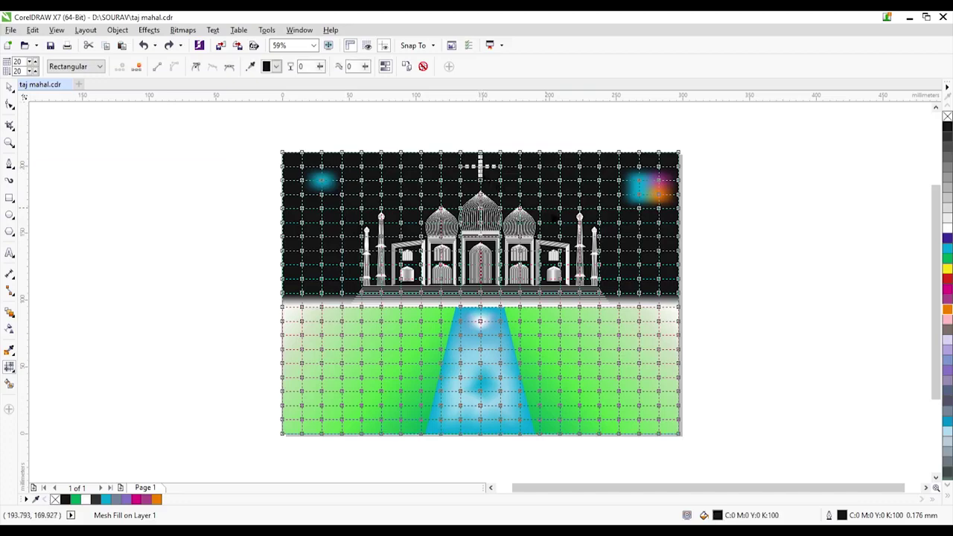
pyautogui.click(947, 487)
pyautogui.click(948, 279)
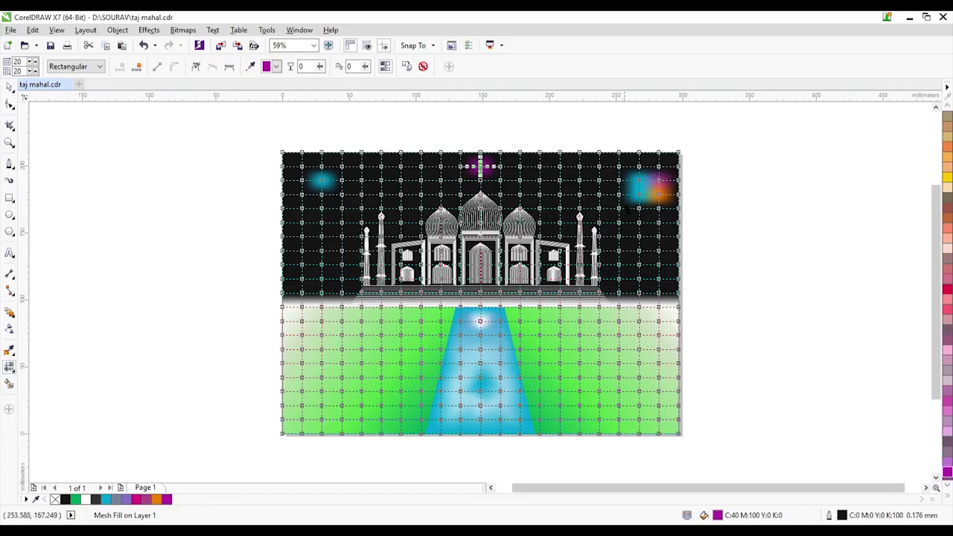
pyautogui.moveTo(326, 221); pyautogui.dragTo(289, 185)
pyautogui.click(948, 290)
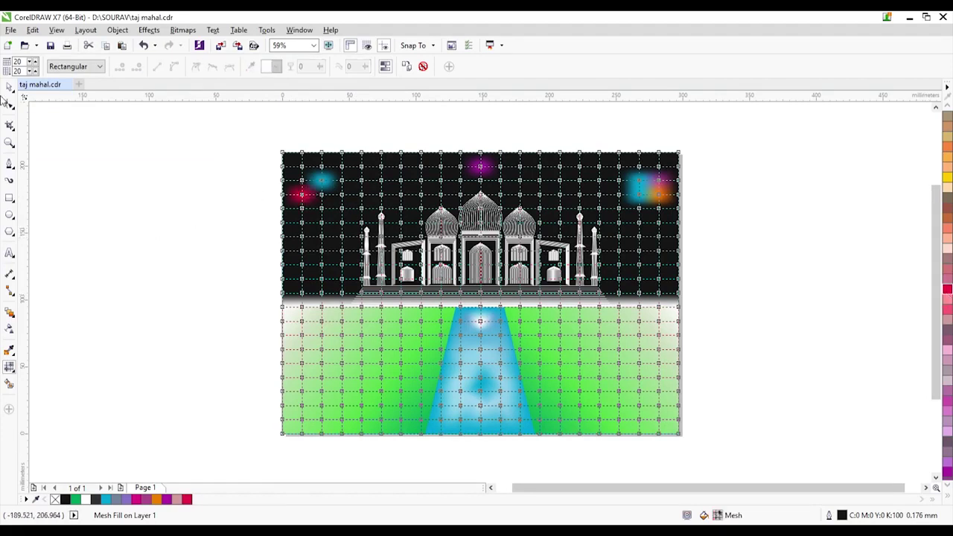
pyautogui.press('space')
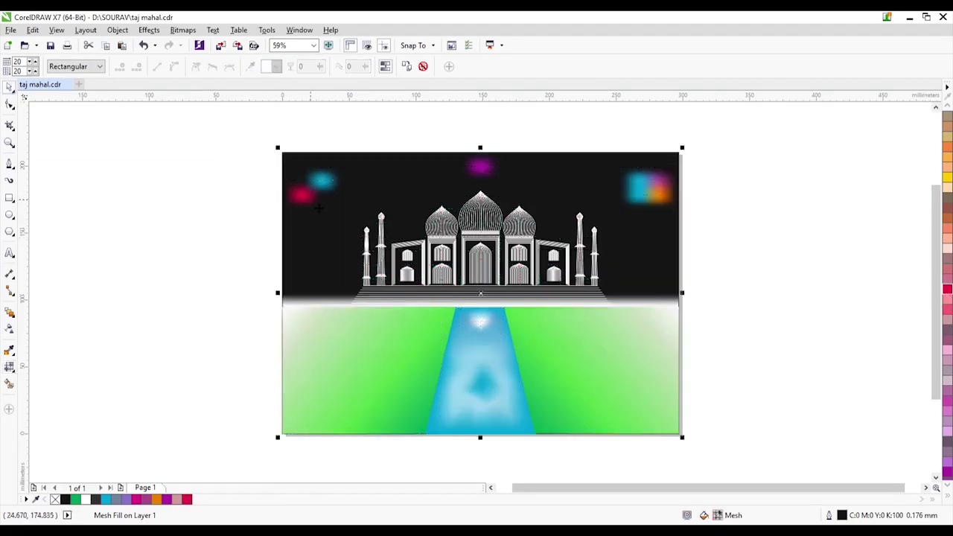
# - Draw a five-pointed star about 6.8 mm wide beside the cyan glow, filled white with no outline
pyautogui.click(10, 232)
pyautogui.moveTo(346, 185)
pyautogui.mouseDown()
pyautogui.moveTo(360, 201)
pyautogui.moveTo(355, 194)
pyautogui.mouseUp()
pyautogui.scroll(2, 350, 190)
pyautogui.scroll(10, 947, 279)
pyautogui.click(947, 116)
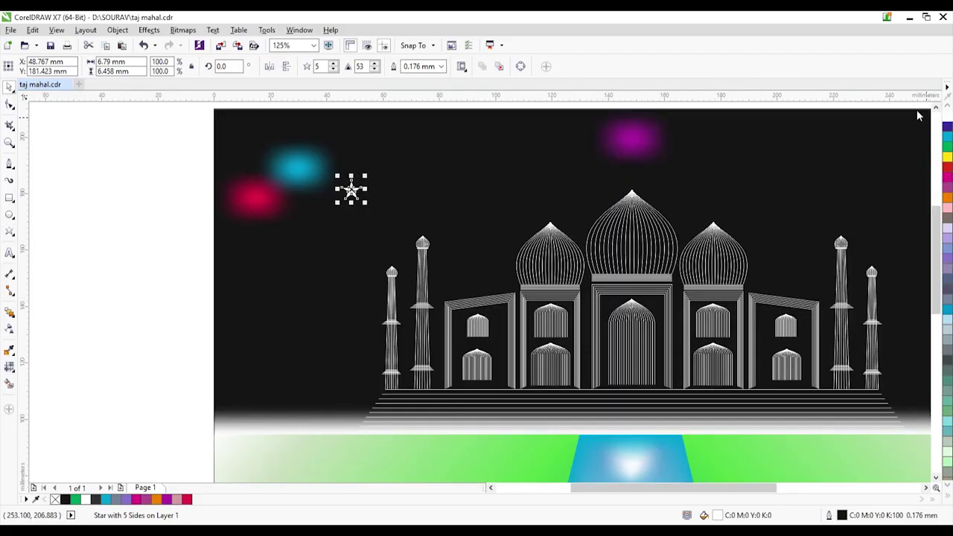
pyautogui.rightClick(947, 116)
# - Place one star near the sky's left edge and another on the purple glow above the central dome
pyautogui.moveTo(351, 192); pyautogui.dragTo(260, 227)
pyautogui.scroll(-1, 285, 198)
pyautogui.press('Escape')
pyautogui.rightClick(260, 226)
pyautogui.moveTo(267, 234); pyautogui.dragTo(263, 228)
pyautogui.press('Escape')
pyautogui.hotkey('ctrl', 'z')
pyautogui.press('Escape')
# - Copy the star from the purple glow into the right part of the sky and shrink the copy
pyautogui.moveTo(458, 170); pyautogui.dragTo(593, 176)
pyautogui.rightClick(593, 175)
pyautogui.moveTo(601, 185); pyautogui.dragTo(595, 179)
# - Scatter copies of the small star around the multicoloured glow in the upper-right sky
pyautogui.moveTo(590, 173); pyautogui.dragTo(626, 168)
pyautogui.rightClick(626, 168)
pyautogui.rightClick(632, 220)
pyautogui.moveTo(626, 168); pyautogui.dragTo(654, 212)
pyautogui.hotkey('ctrl', 'z')
pyautogui.rightClick(648, 169)
pyautogui.rightClick(597, 200)
pyautogui.rightClick(653, 212)
# - Scatter further copies of the small star between the right dome and the multicoloured glow
pyautogui.moveTo(654, 213); pyautogui.dragTo(523, 182)
pyautogui.moveTo(523, 182); pyautogui.dragTo(271, 164)
pyautogui.hotkey('ctrl', 'z')
pyautogui.rightClick(550, 200)
pyautogui.rightClick(546, 219)
pyautogui.rightClick(527, 219)
pyautogui.rightClick(553, 184)
pyautogui.rightClick(572, 175)
pyautogui.rightClick(562, 179)
# - Copy small stars across the left sky and onto the cyan and crimson glows
pyautogui.rightClick(350, 178)
pyautogui.rightClick(328, 170)
pyautogui.rightClick(270, 163)
pyautogui.moveTo(271, 164); pyautogui.dragTo(295, 191)
pyautogui.rightClick(269, 196)
pyautogui.rightClick(288, 185)
# - Enlarge the small star above the tall left minaret to about 4.4 mm wide
pyautogui.click(342, 185)
pyautogui.click(350, 178)
pyautogui.moveTo(355, 182); pyautogui.dragTo(358, 185)
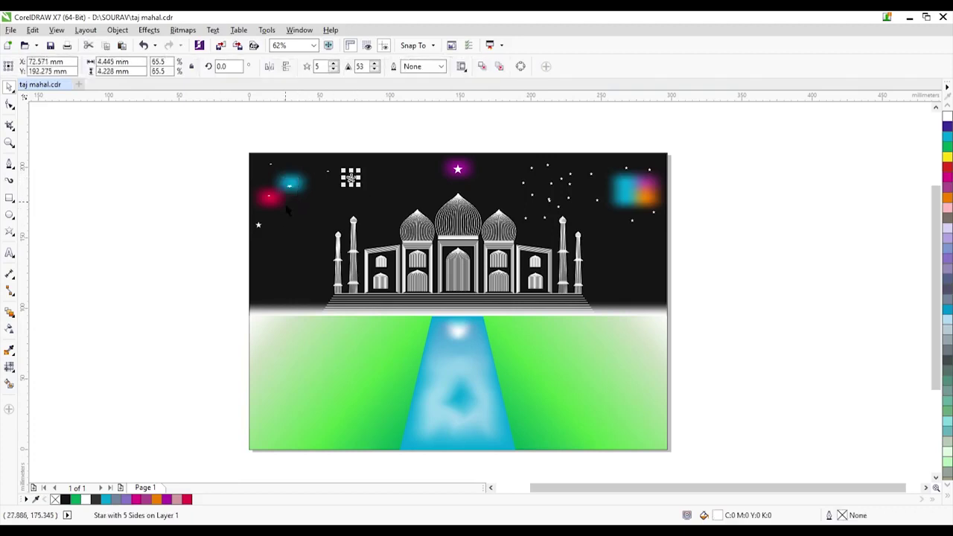
pyautogui.click(357, 186)
# - Enlarge four of the small stars scattered between the right dome and the multicoloured glow
pyautogui.click(562, 179)
pyautogui.moveTo(568, 185); pyautogui.dragTo(567, 215)
pyautogui.click(533, 195)
pyautogui.click(793, 236)
pyautogui.click(597, 201)
pyautogui.click(607, 215)
pyautogui.click(559, 207)
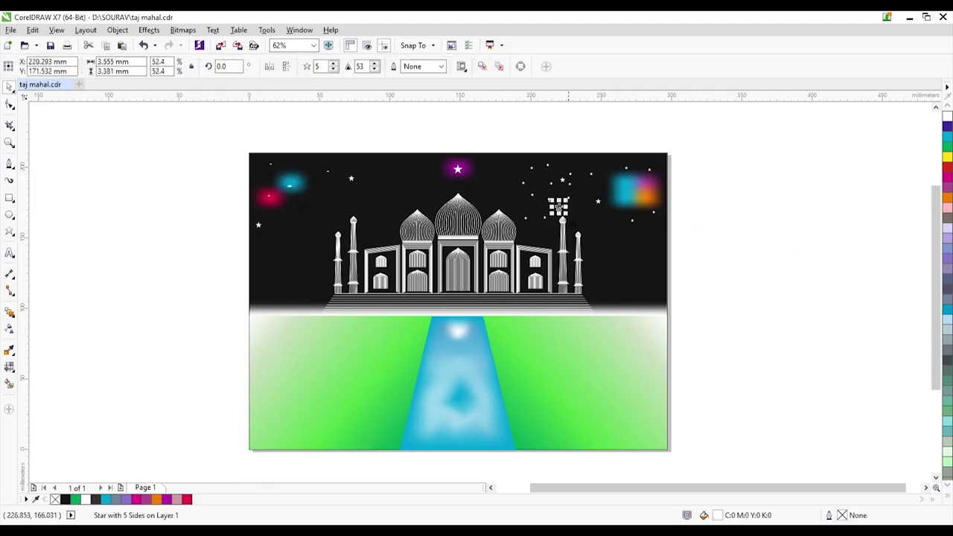
pyautogui.click(574, 222)
pyautogui.click(523, 182)
pyautogui.moveTo(517, 178); pyautogui.dragTo(515, 175)
pyautogui.press('Escape')
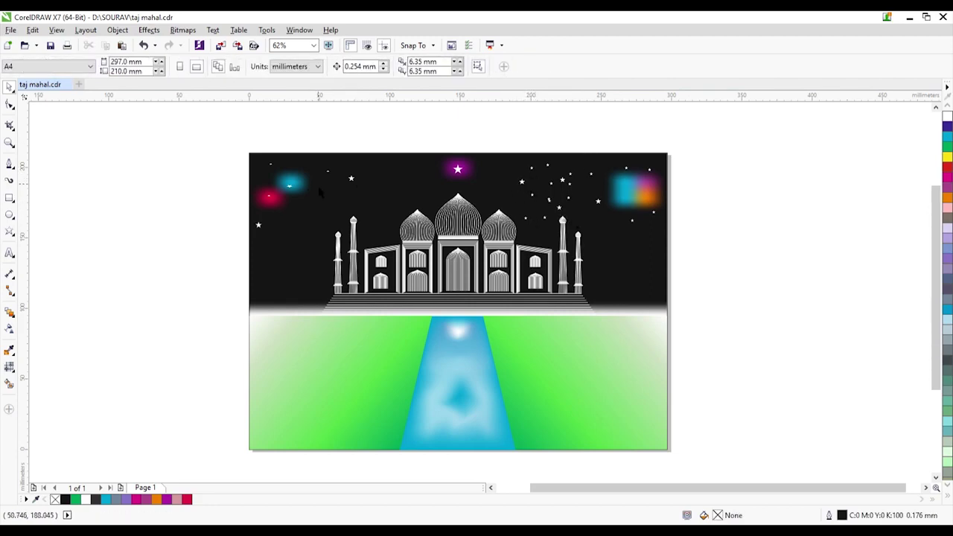
# - Copy the wide, flat star from the cyan glow to three spots in the left part of the sky
pyautogui.moveTo(289, 186); pyautogui.dragTo(293, 236)
pyautogui.rightClick(407, 188)
pyautogui.rightClick(333, 200)
pyautogui.click(210, 226)
pyautogui.click(386, 200)
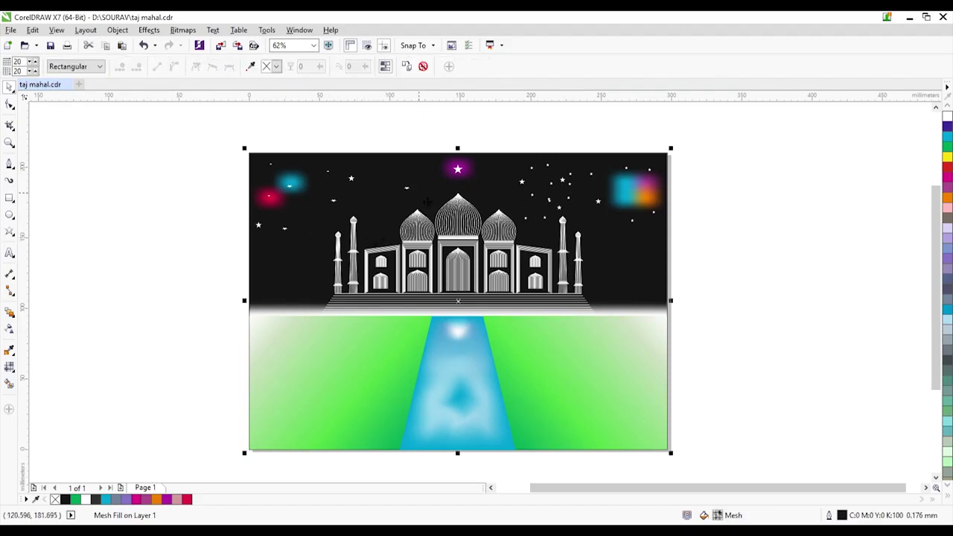
# - Duplicate a flat star and place it, about 7.9 mm wide and 3.6 mm high, on the multicoloured glow
pyautogui.moveTo(334, 200); pyautogui.dragTo(380, 226)
pyautogui.rightClick(380, 225)
pyautogui.click(207, 197)
pyautogui.moveTo(291, 187); pyautogui.dragTo(290, 190)
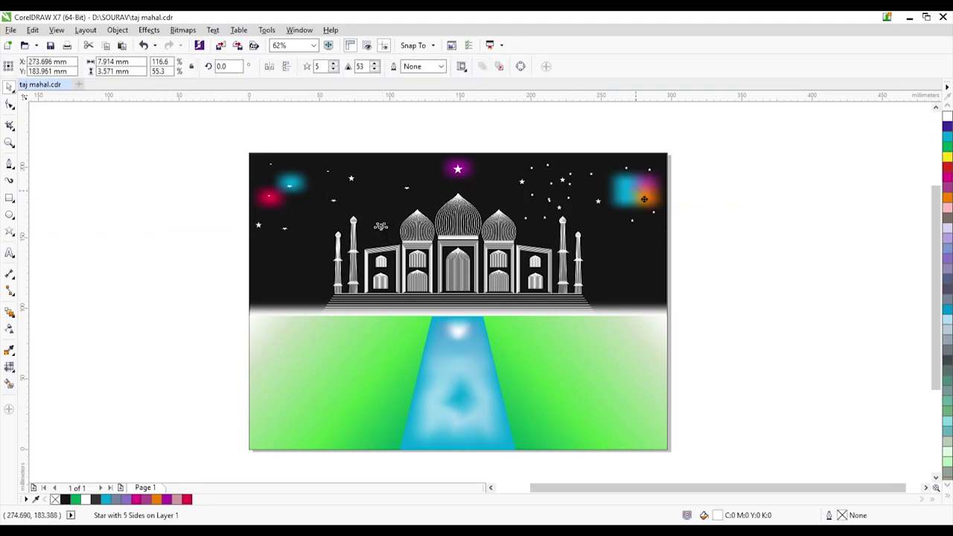
pyautogui.moveTo(644, 198); pyautogui.dragTo(634, 190)
pyautogui.press('Escape')
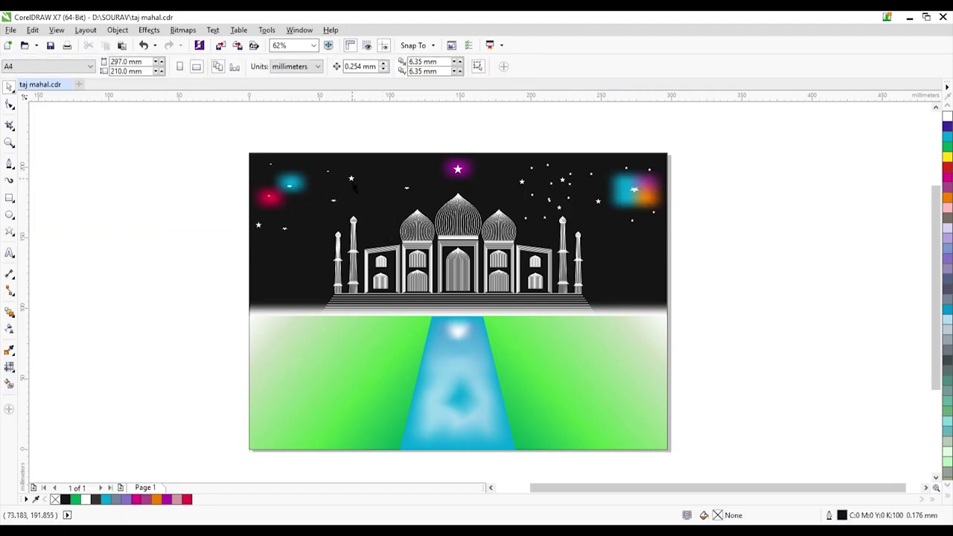
# - Place a copy of a small star just above the tip of the outer left minaret
pyautogui.rightClick(340, 228)
pyautogui.moveTo(352, 180); pyautogui.dragTo(647, 167)
pyautogui.scroll(1, 340, 228)
pyautogui.click(340, 237)
pyautogui.click(341, 237)
pyautogui.click(340, 231)
pyautogui.click(359, 241)
pyautogui.click(339, 231)
pyautogui.click(331, 243)
pyautogui.click(344, 237)
pyautogui.scroll(-1, 327, 234)
pyautogui.scroll(1, 325, 235)
pyautogui.click(327, 230)
pyautogui.click(329, 236)
# - Copy the small star above the tips of the inner left minaret and the left dome
pyautogui.rightClick(358, 199)
pyautogui.click(363, 209)
pyautogui.rightClick(484, 173)
pyautogui.click(490, 181)
pyautogui.click(484, 172)
pyautogui.click(490, 178)
# - Copy the small star above the tips of the right dome and both right minarets
pyautogui.rightClick(648, 167)
pyautogui.moveTo(646, 166); pyautogui.dragTo(807, 230)
pyautogui.rightClick(806, 223)
pyautogui.click(629, 261)
pyautogui.click(807, 224)
pyautogui.moveTo(770, 192); pyautogui.dragTo(777, 199)
pyautogui.click(880, 258)
pyautogui.press('F4')
pyautogui.click(819, 264)
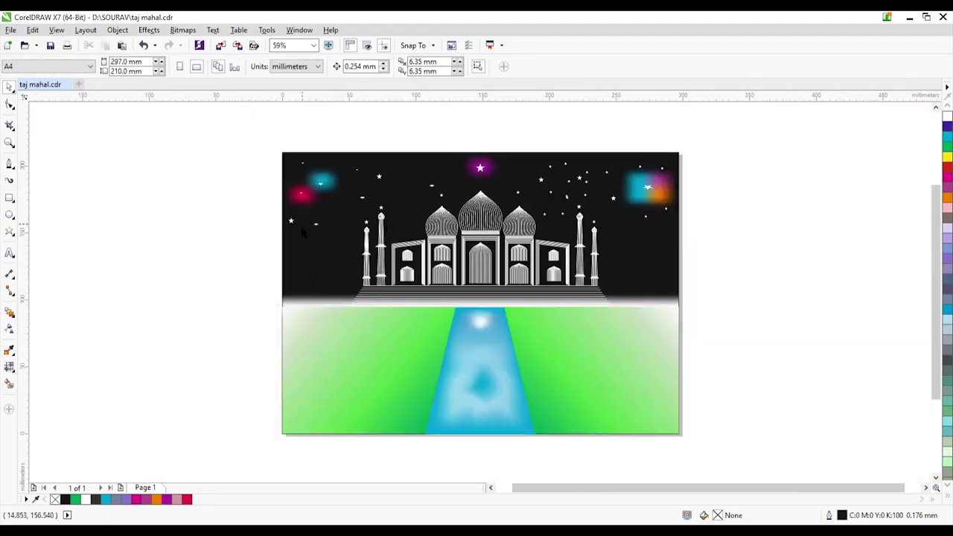
# - Scatter copies of the small white stars in the lower night sky left of the left minarets
pyautogui.rightClick(290, 263)
pyautogui.moveTo(316, 224); pyautogui.dragTo(346, 273)
pyautogui.rightClick(346, 273)
pyautogui.moveTo(301, 193); pyautogui.dragTo(312, 281)
pyautogui.rightClick(318, 262)
pyautogui.rightClick(312, 282)
pyautogui.press('Escape')
# - Scatter copies of the small white stars in the lower sky right of the right minarets, below the multicoloured glow
pyautogui.moveTo(646, 216); pyautogui.dragTo(622, 262)
pyautogui.rightClick(666, 261)
pyautogui.click(703, 265)
pyautogui.rightClick(621, 263)
pyautogui.moveTo(646, 215); pyautogui.dragTo(649, 237)
pyautogui.rightClick(645, 269)
pyautogui.rightClick(649, 236)
pyautogui.press('Escape')
# - Colour two neighbouring mesh nodes of the sky white, between the multicoloured glow and the horizon, with Mesh Fill
pyautogui.click(9, 366)
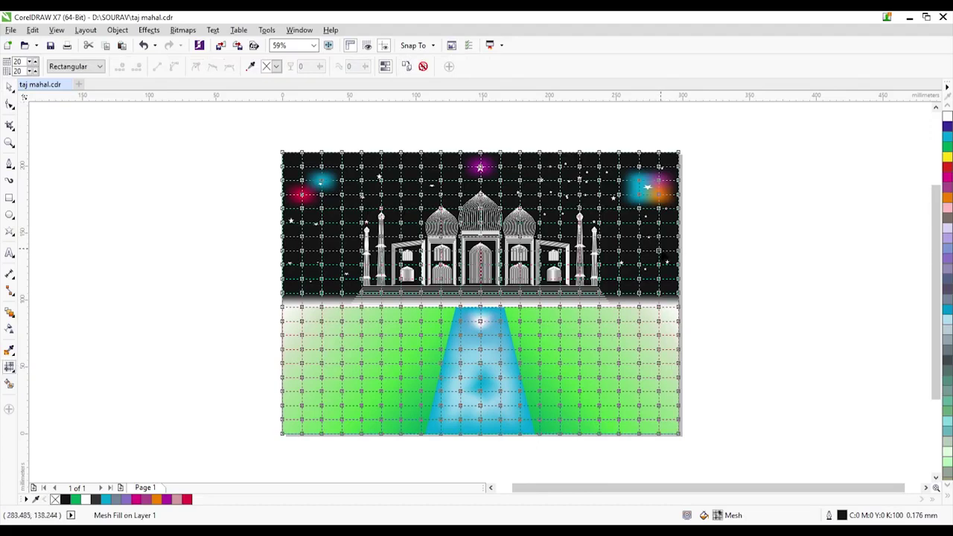
pyautogui.click(639, 251)
pyautogui.click(947, 117)
pyautogui.click(658, 251)
pyautogui.click(947, 117)
pyautogui.click(632, 267)
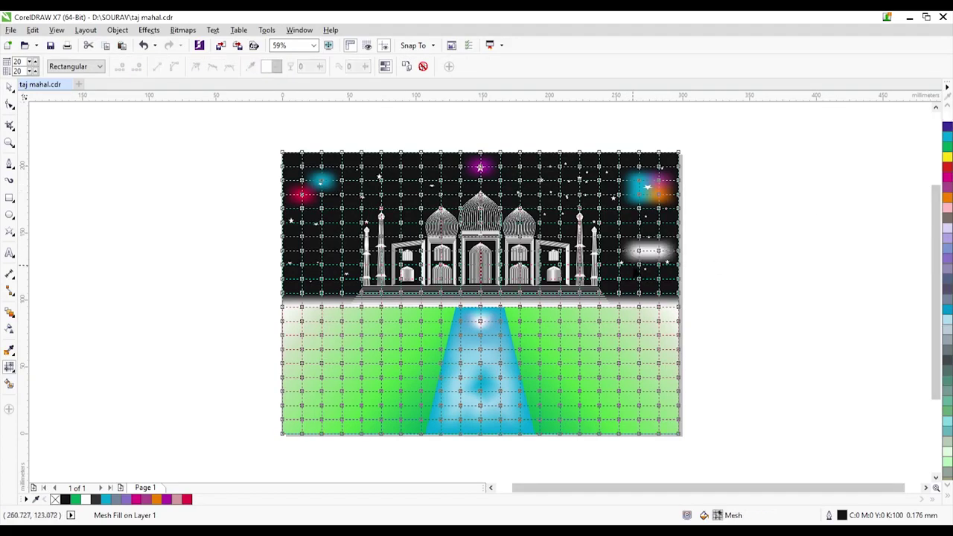